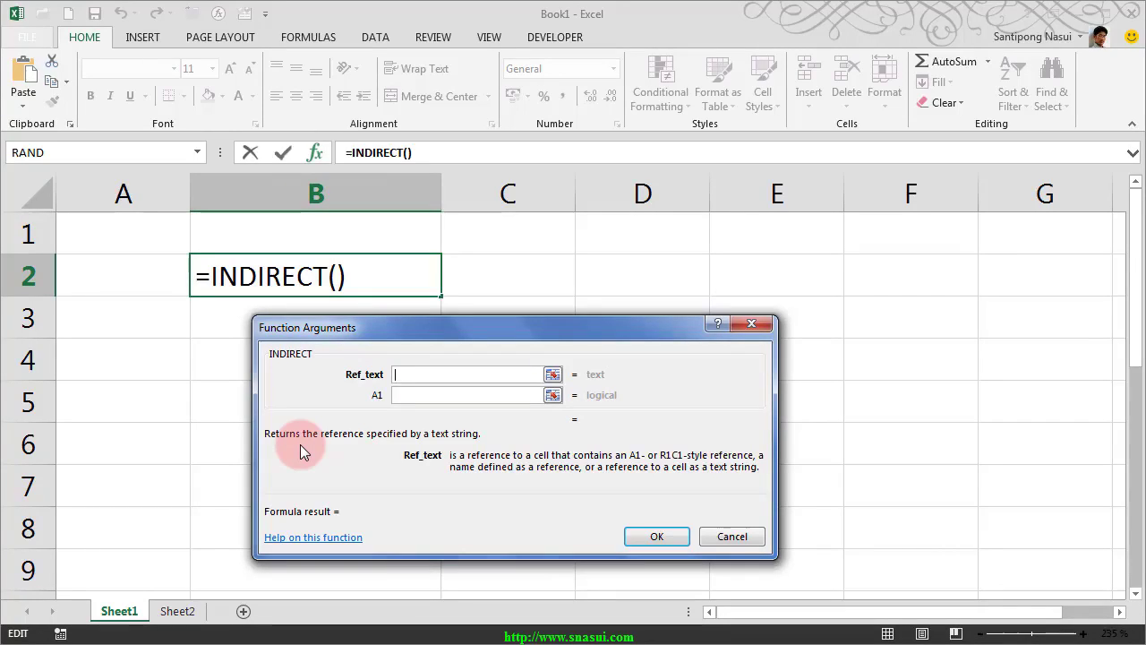
# - Dismiss the INDIRECT function arguments without applying them and enter the text a1 in cell B1
pyautogui.click(427, 396)
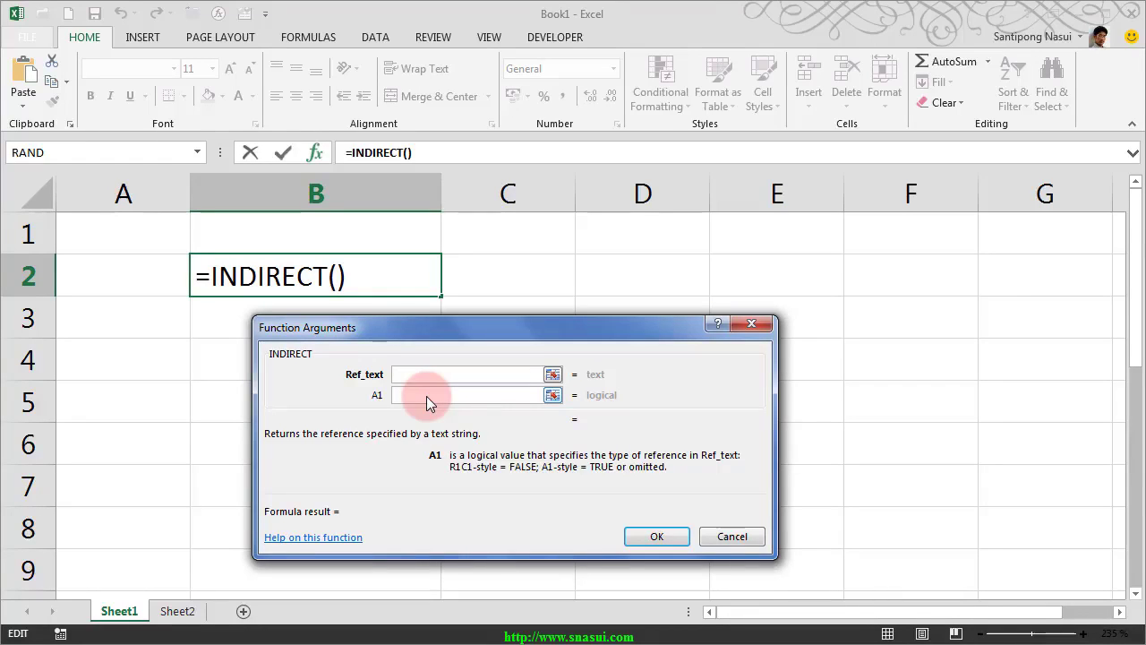
pyautogui.click(732, 536)
pyautogui.click(301, 238)
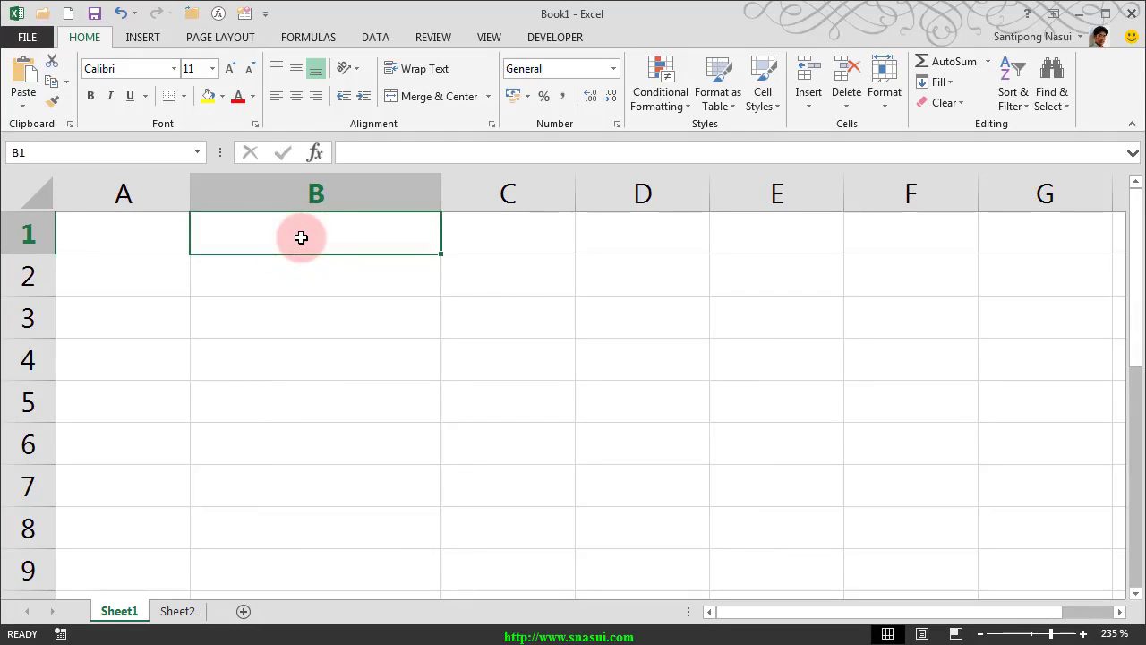
pyautogui.write('a1')
pyautogui.press('Return')
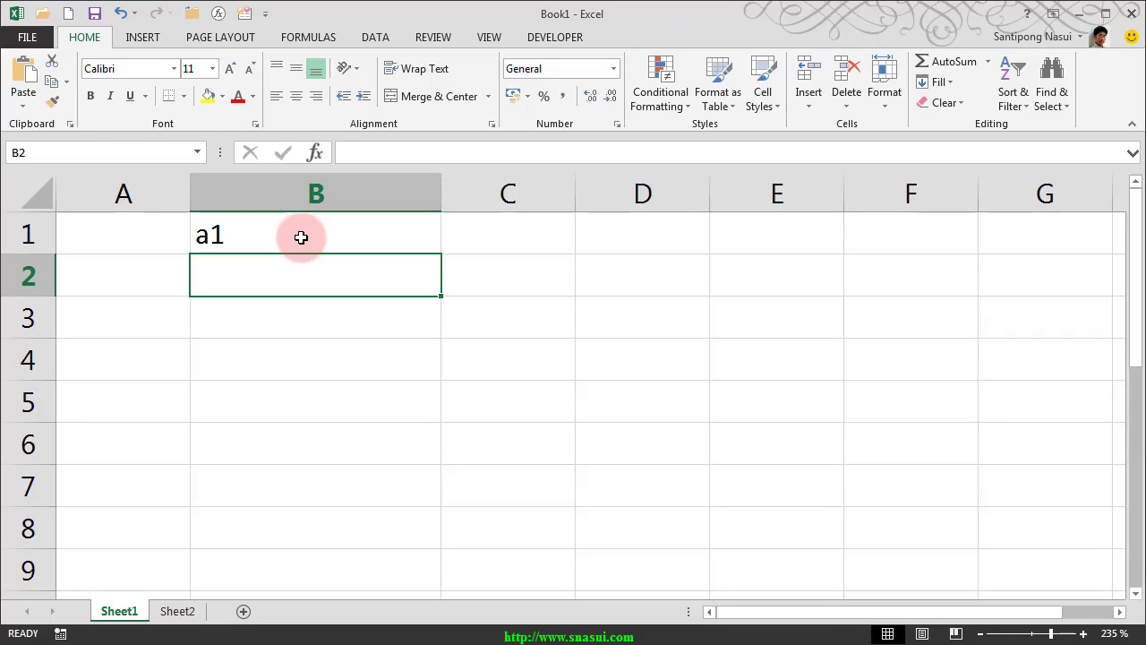
# - Enter the formula =INDIRECT(B1) in cell B2
pyautogui.write('=indire')
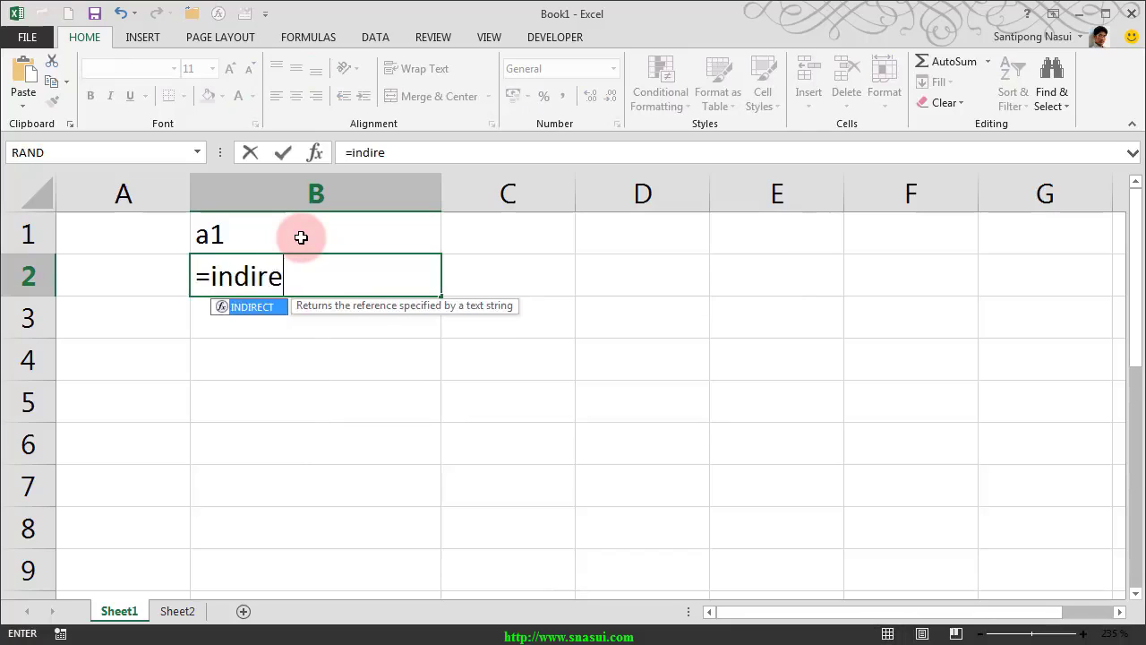
pyautogui.write('ct(')
pyautogui.click(301, 237)
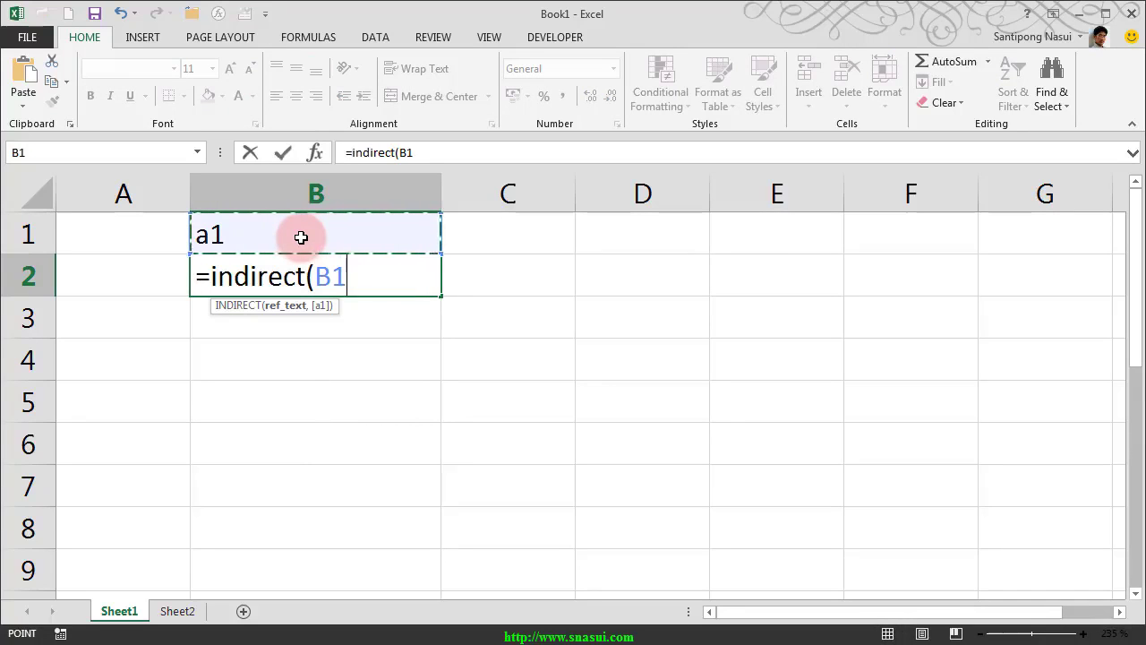
pyautogui.write(')')
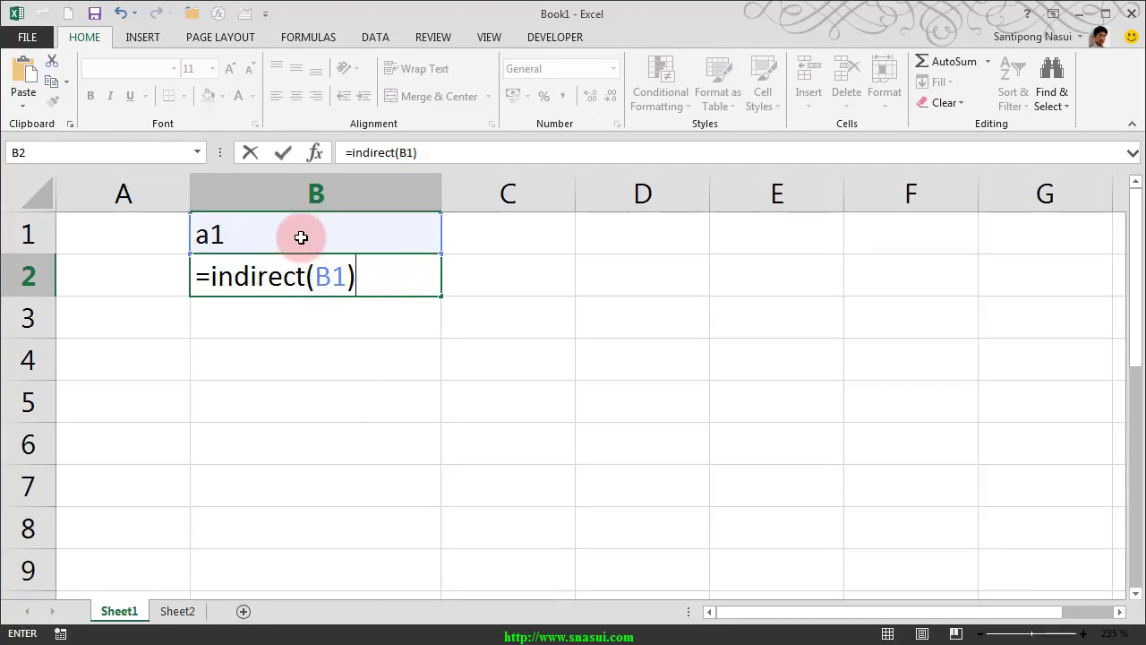
pyautogui.press('Return')
pyautogui.press('Up')
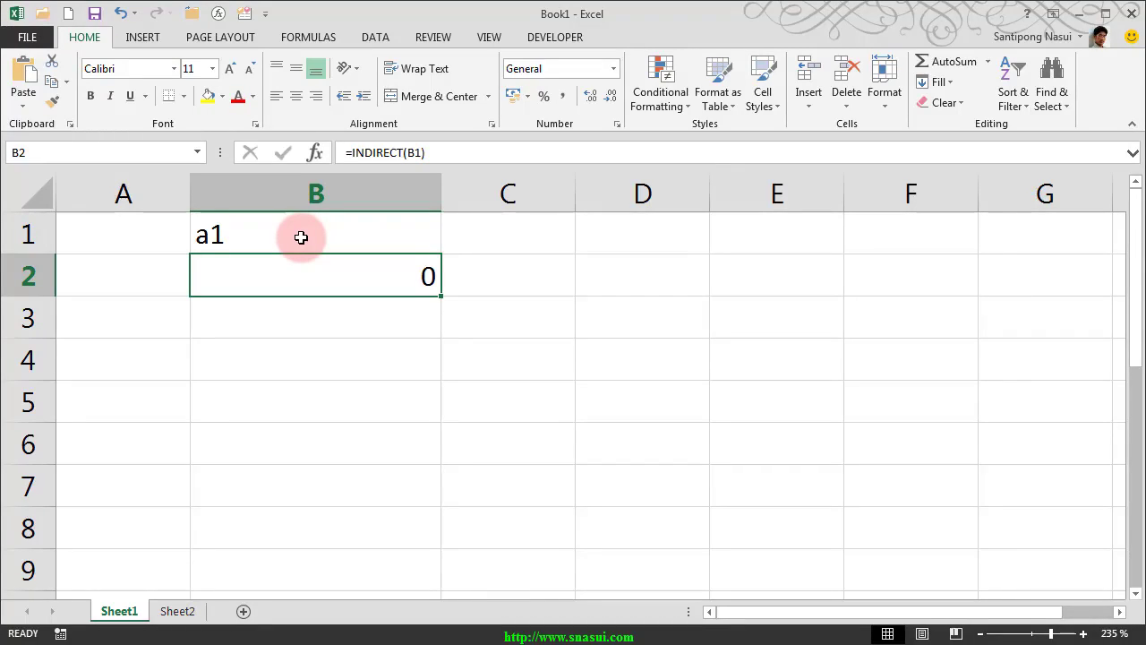
# - Enter the direct reference formula =A1 in cell B3 for comparison with the INDIRECT formula
pyautogui.press('Left')
pyautogui.press('Up')
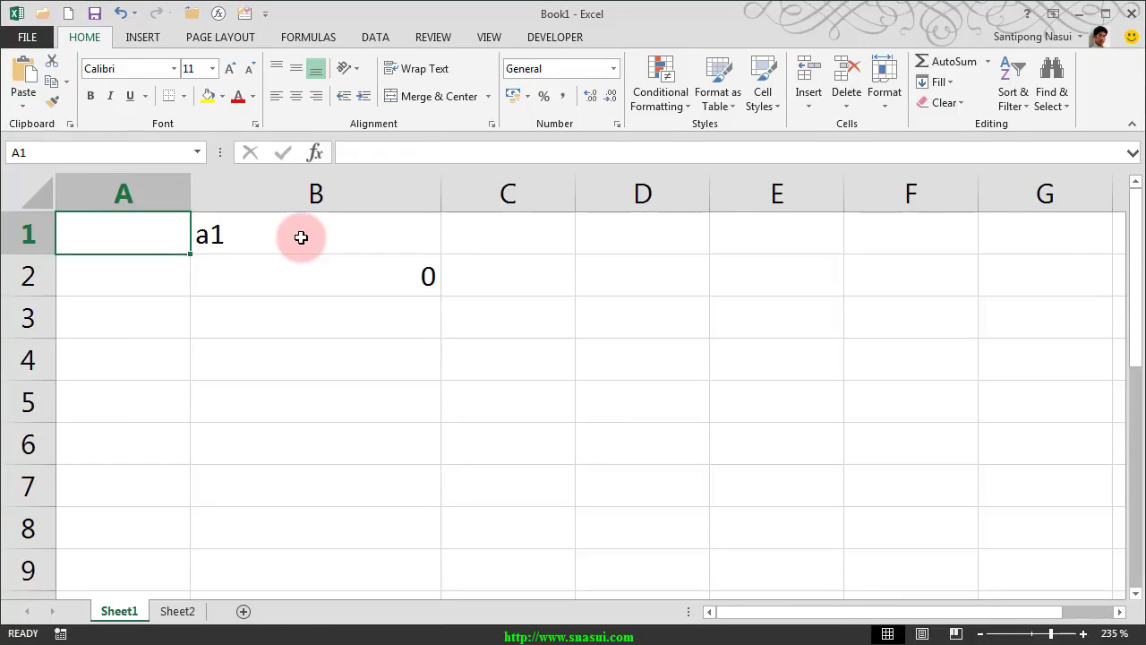
pyautogui.press('Down')
pyautogui.press('Down')
pyautogui.press('Right')
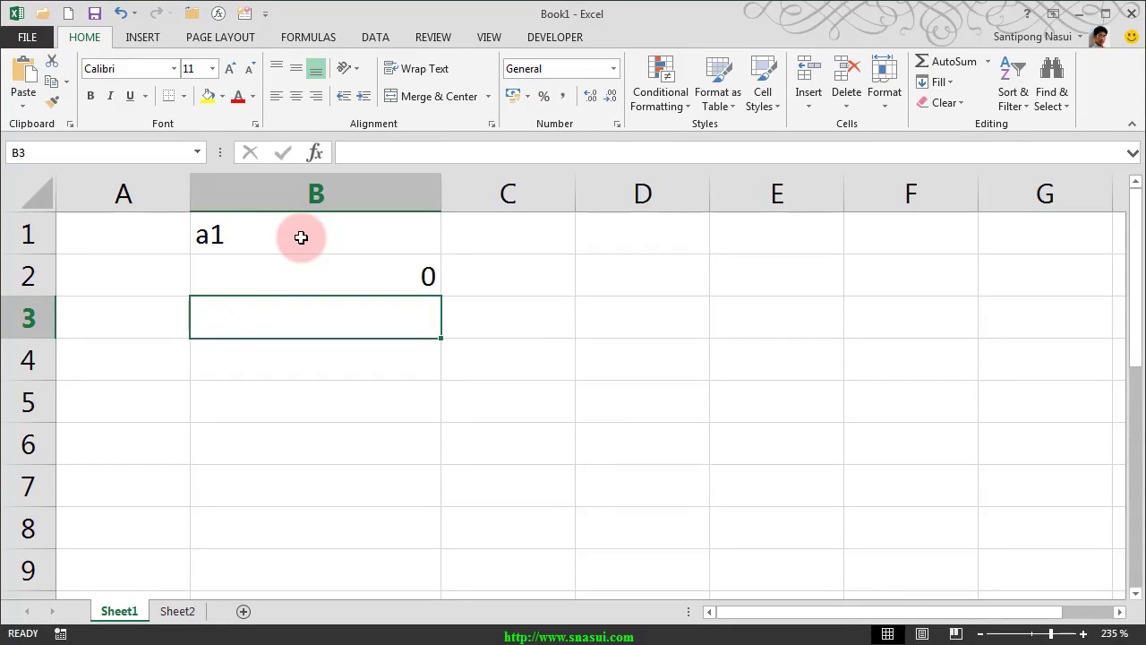
pyautogui.write('=')
pyautogui.press('Left')
pyautogui.press('Up')
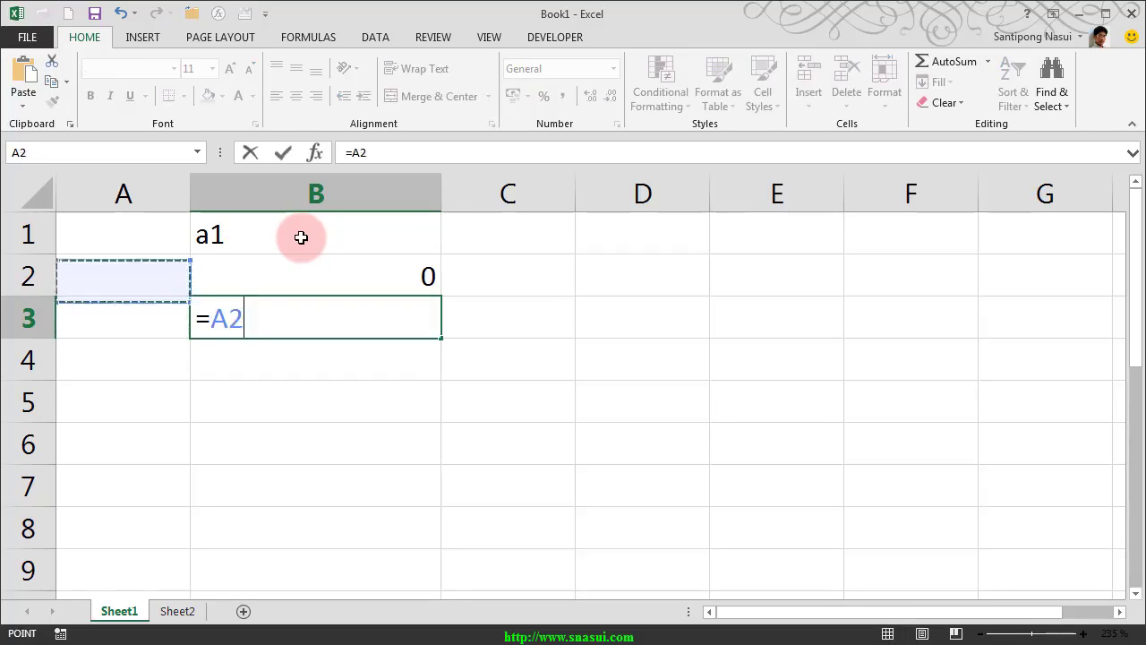
pyautogui.press('Up')
pyautogui.press('Return')
pyautogui.press('Up')
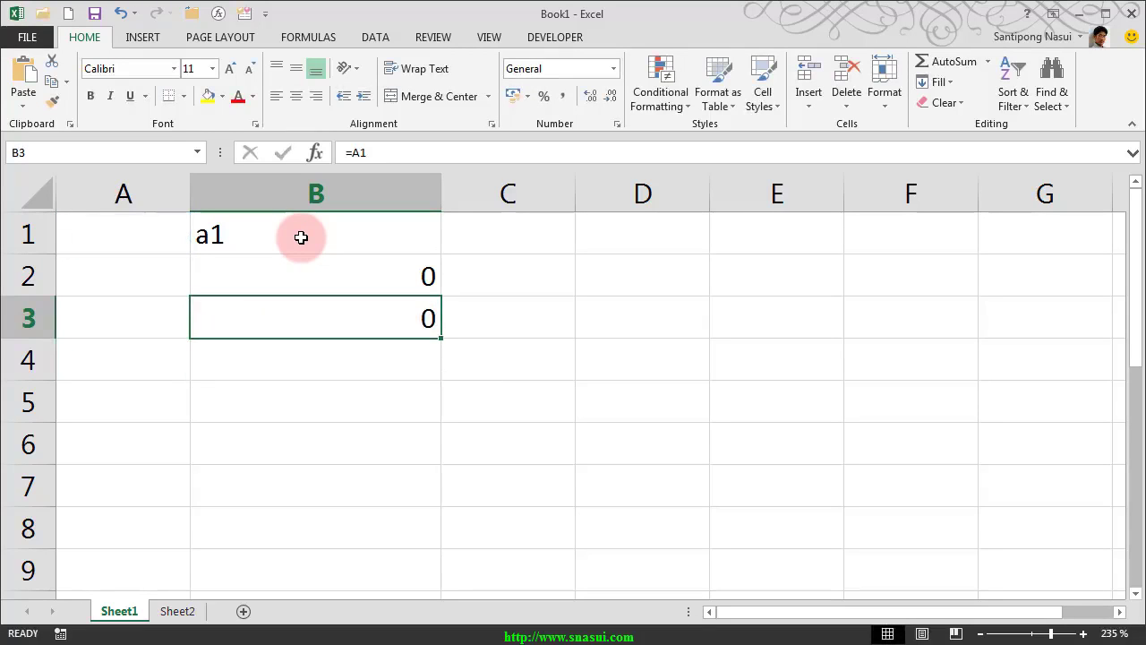
# - Enter 100 in cell A1 and check the formulas in B2 and B3
pyautogui.press('Up')
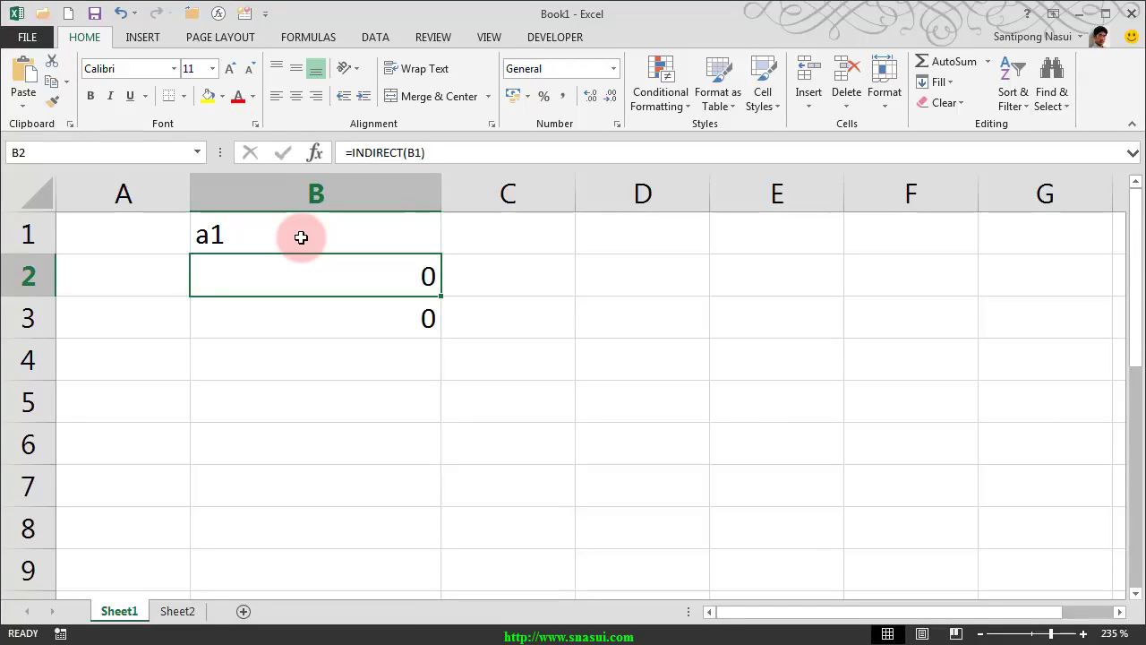
pyautogui.press('Left')
pyautogui.press('Up')
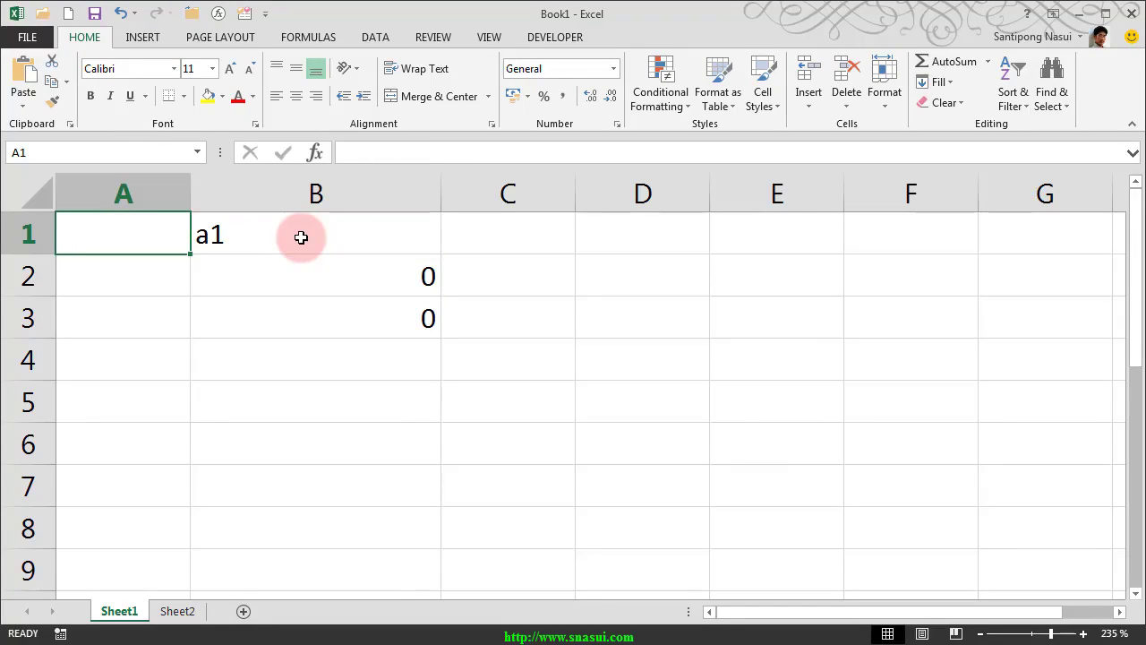
pyautogui.write('100')
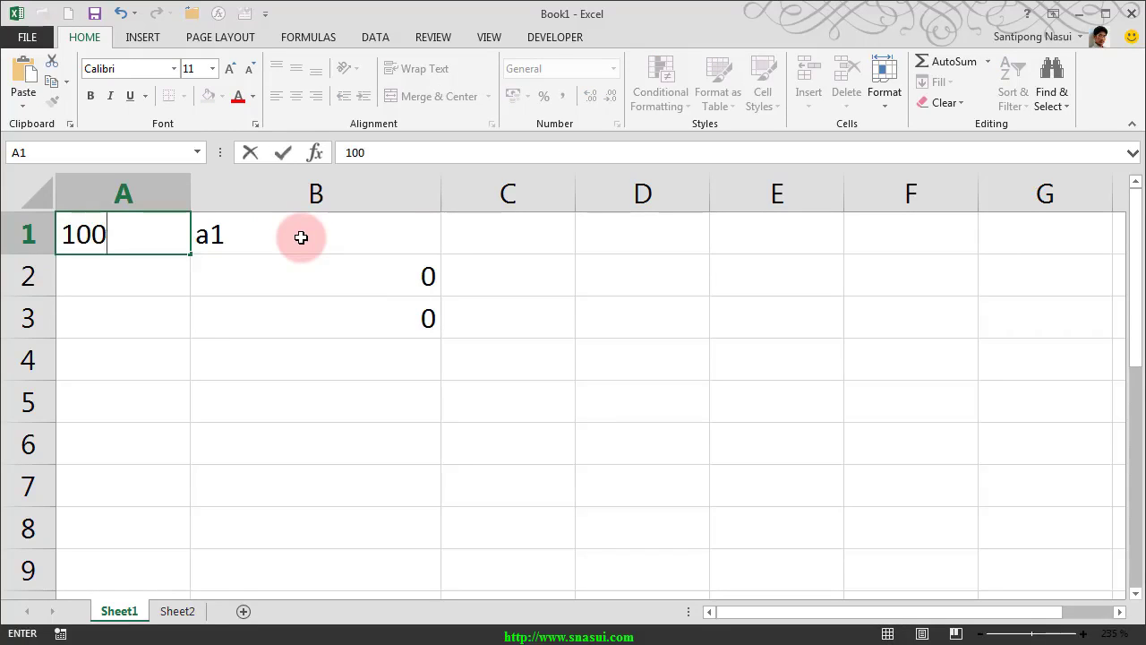
pyautogui.press('Return')
pyautogui.press('Right')
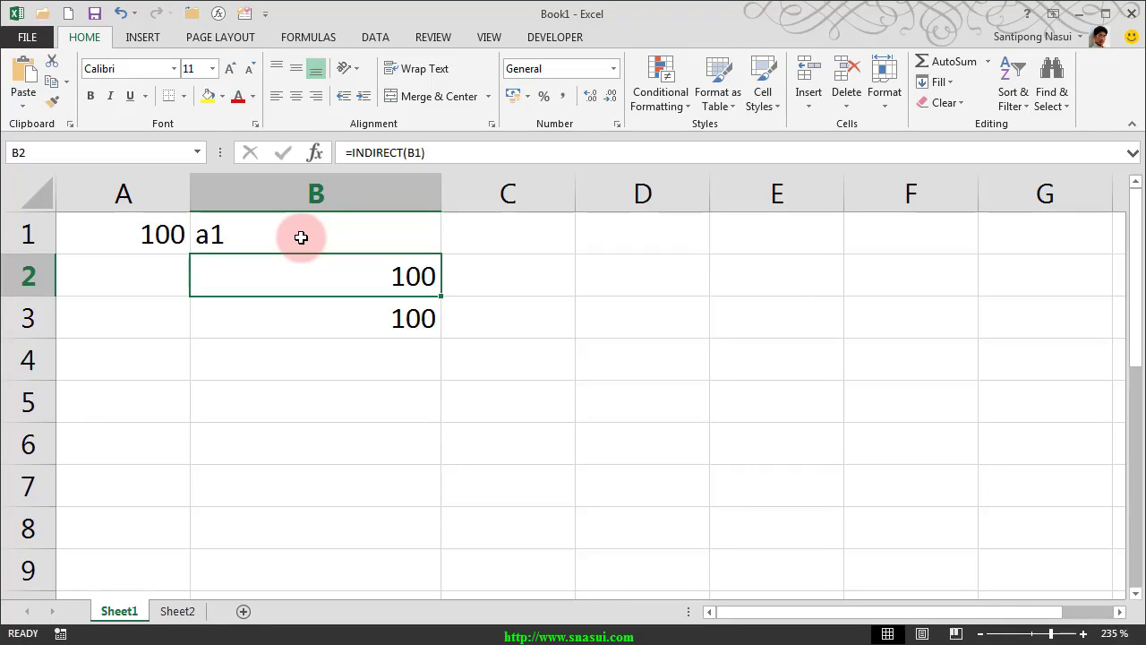
pyautogui.press('Down')
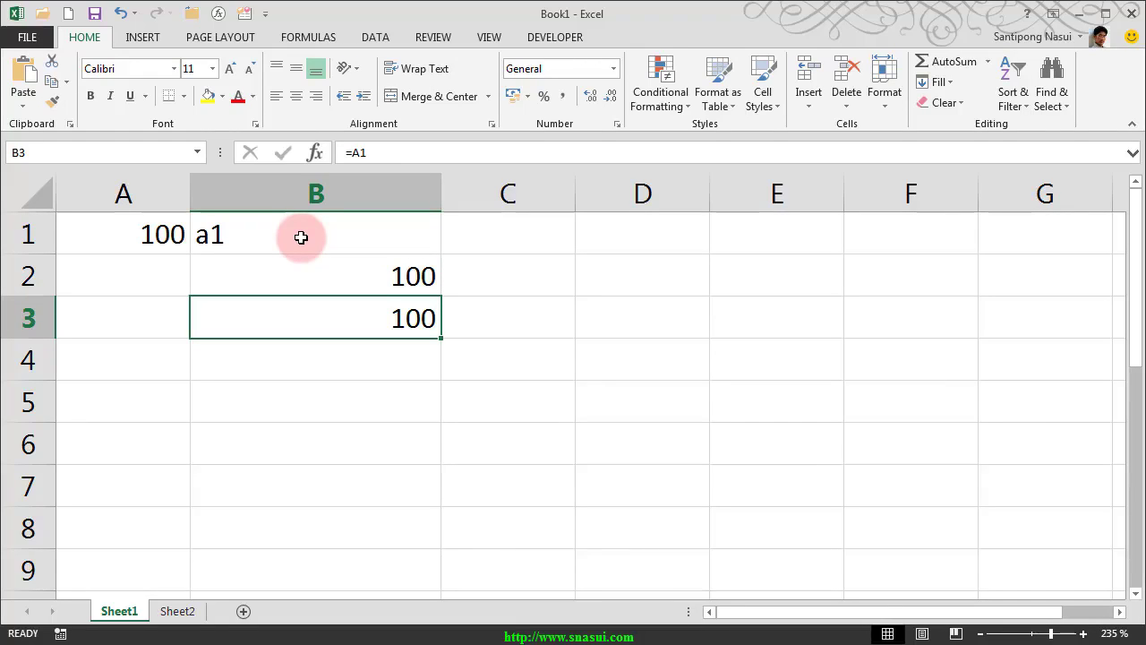
# - Add the sheet name to the reference text in cell B1 so it reads sheet1!a1
pyautogui.press('Up')
pyautogui.press('Up')
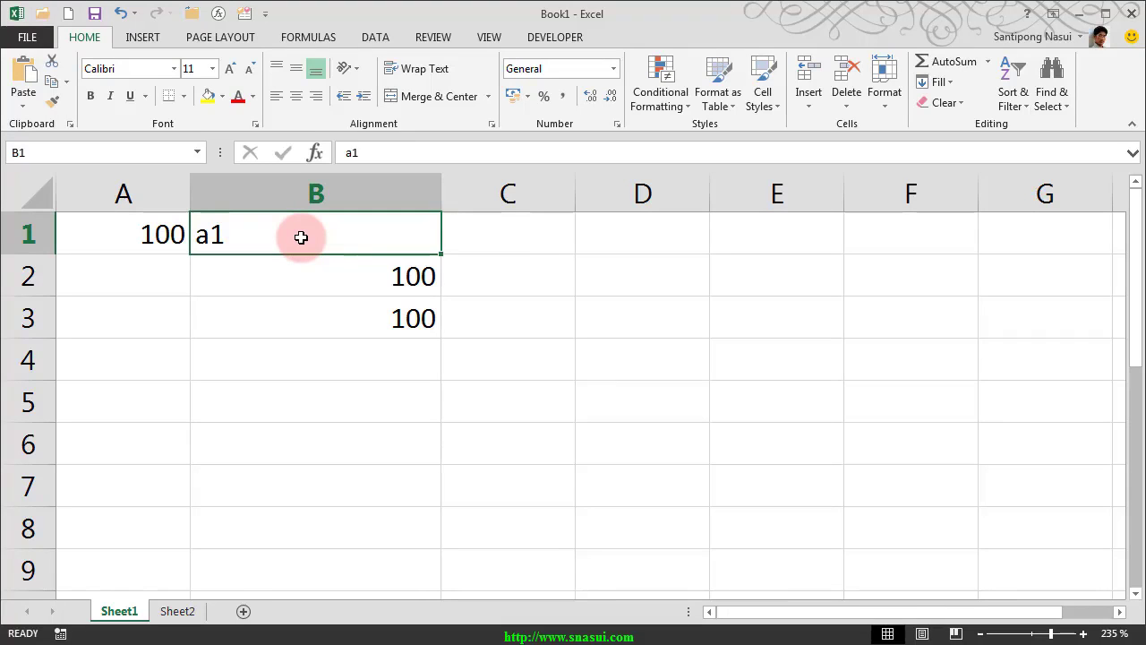
pyautogui.doubleClick(301, 237)
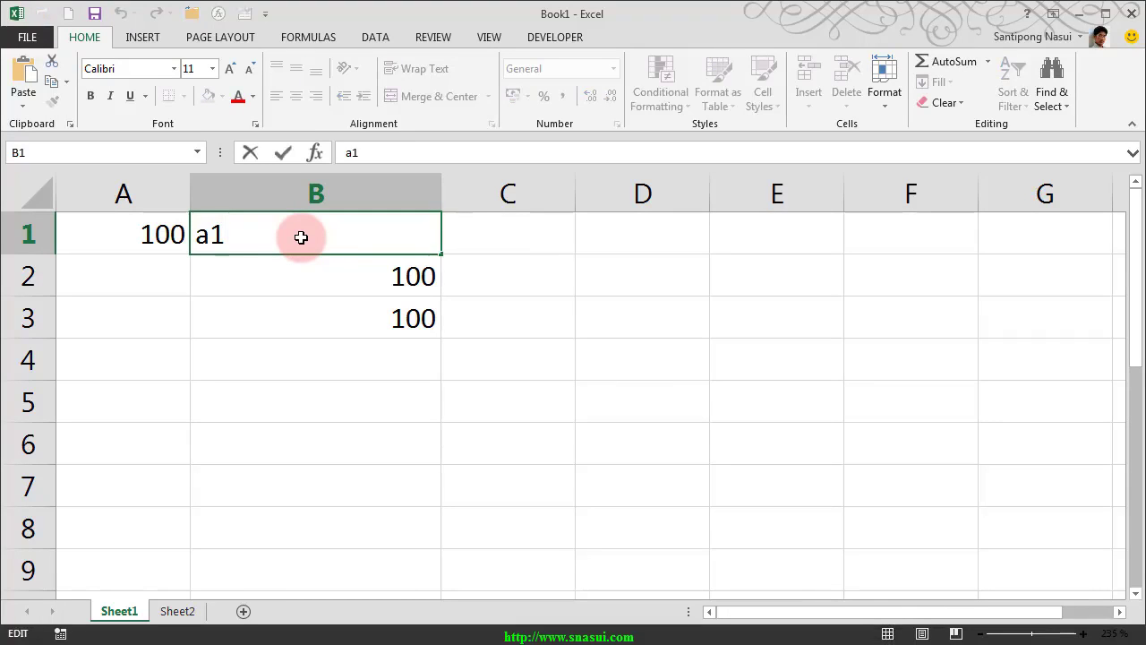
pyautogui.press('Home')
pyautogui.write('sheet1')
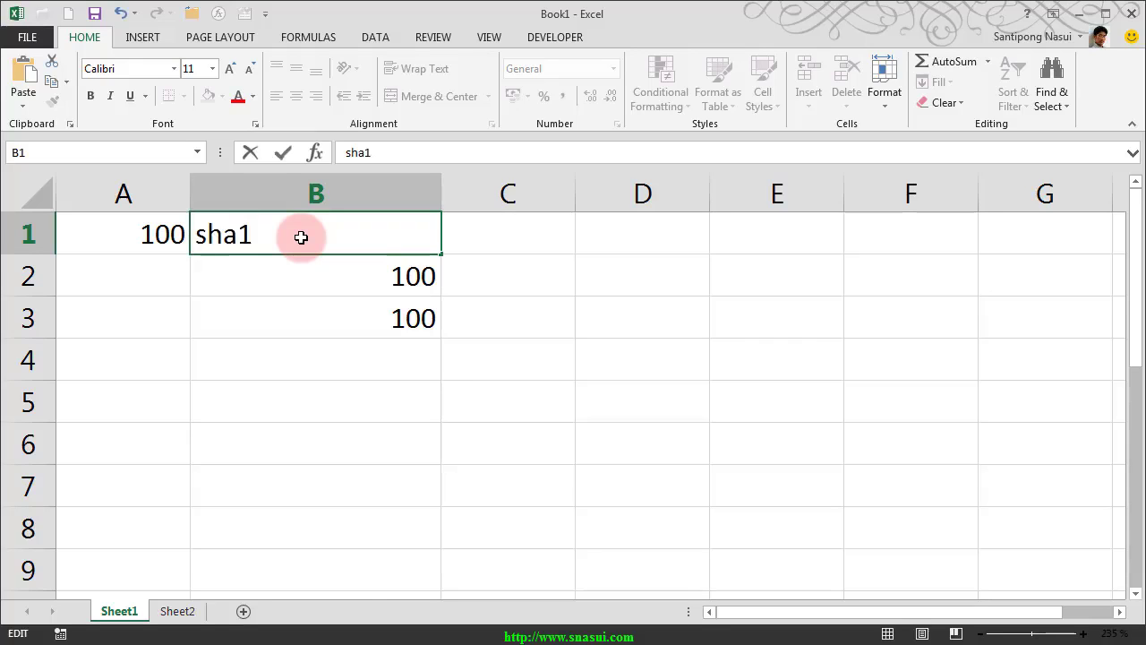
pyautogui.write('!')
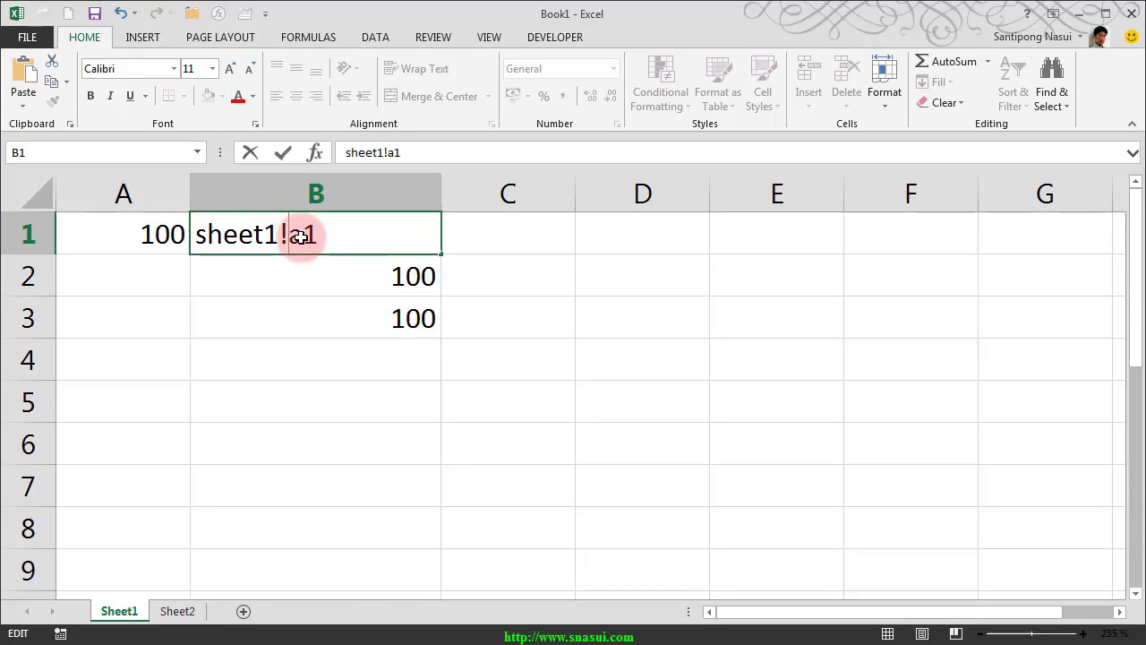
pyautogui.press('Return')
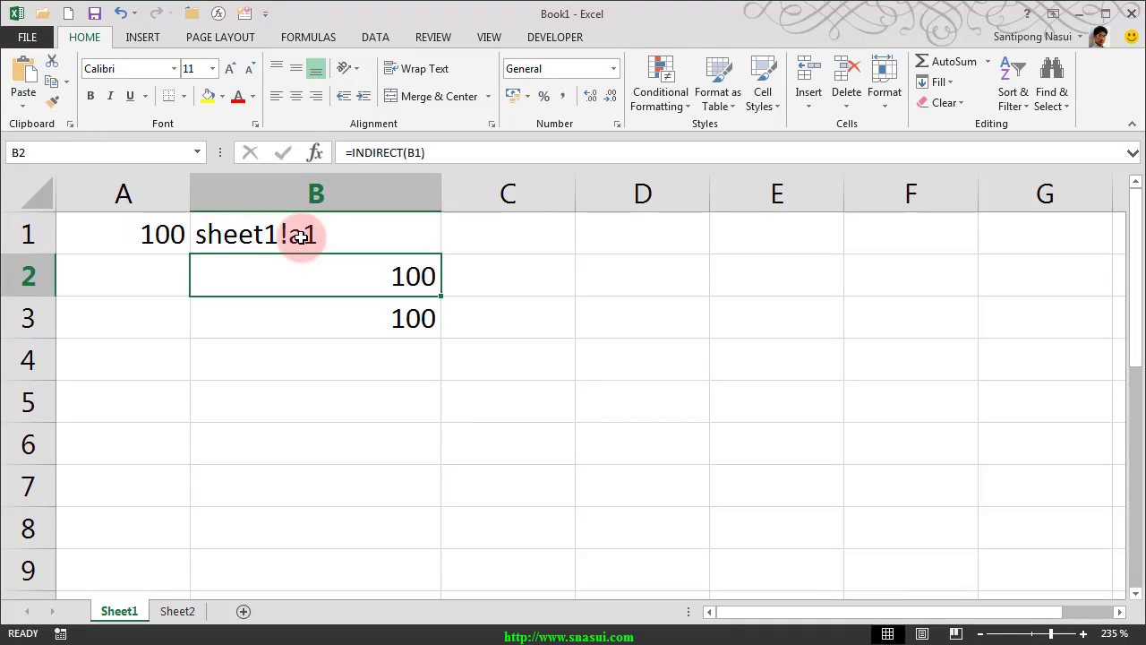
# - Prefix the reference text in cell B1 with a bracketed workbook name so it reads [book]sheet1!a1
pyautogui.click(300, 235)
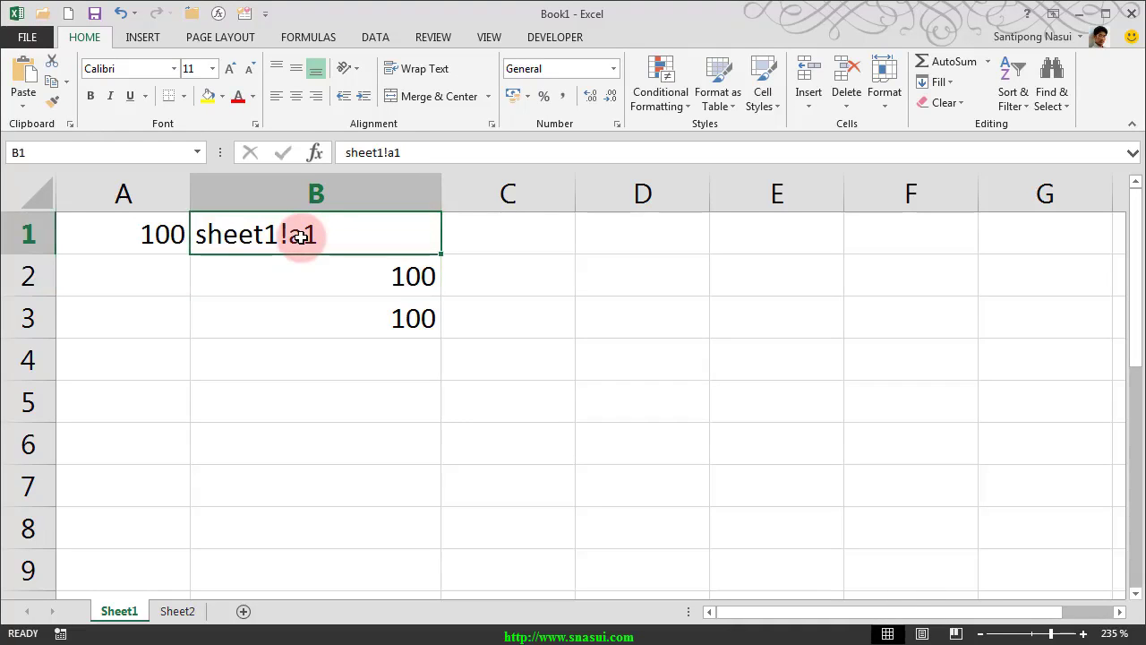
pyautogui.doubleClick(300, 235)
pyautogui.press('Left')
pyautogui.press('Left')
pyautogui.press('Left')
pyautogui.press('Left')
pyautogui.press('Left')
pyautogui.press('Left')
pyautogui.press('Left')
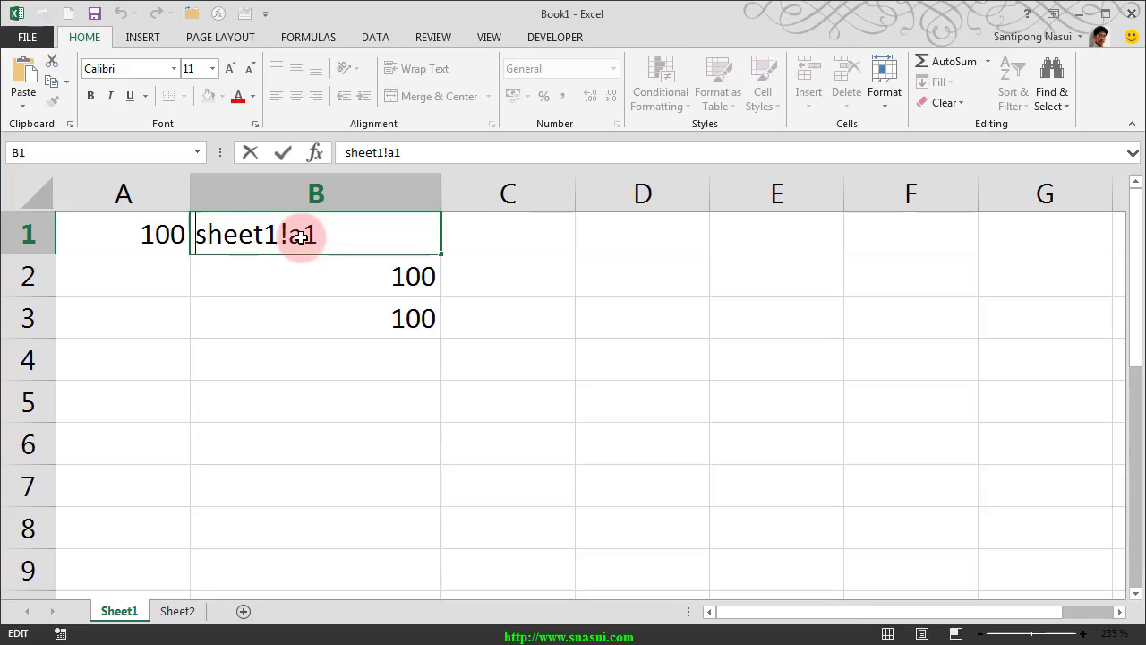
pyautogui.write('[bo')
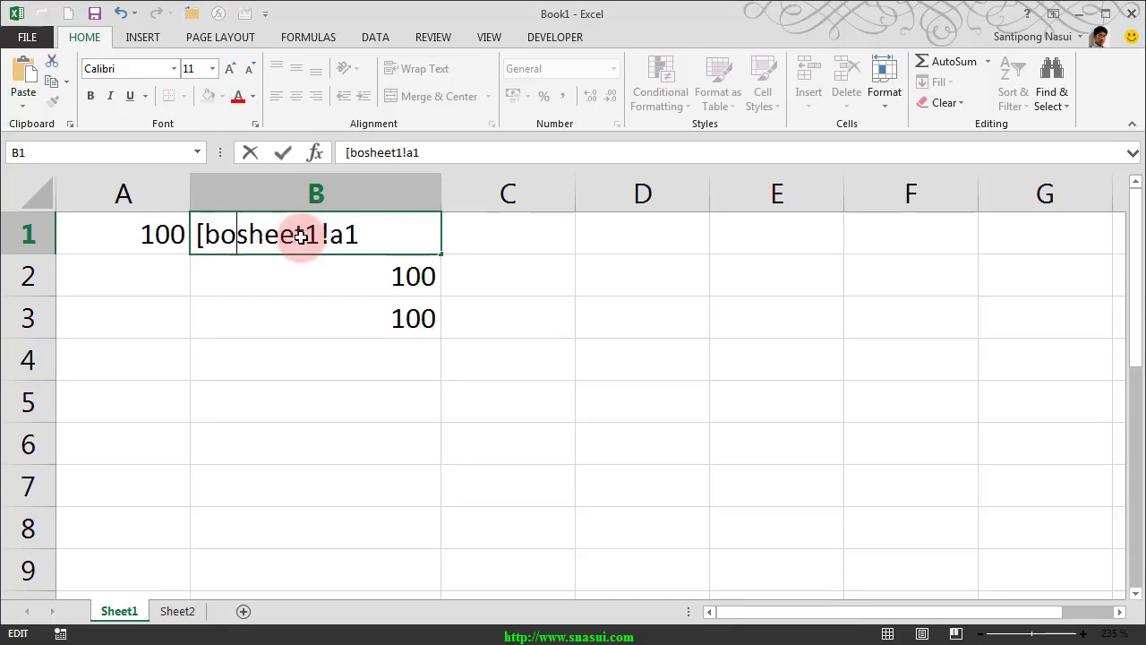
pyautogui.write('ook')
pyautogui.press('BackSpace')
pyautogui.press('BackSpace')
pyautogui.write('k')
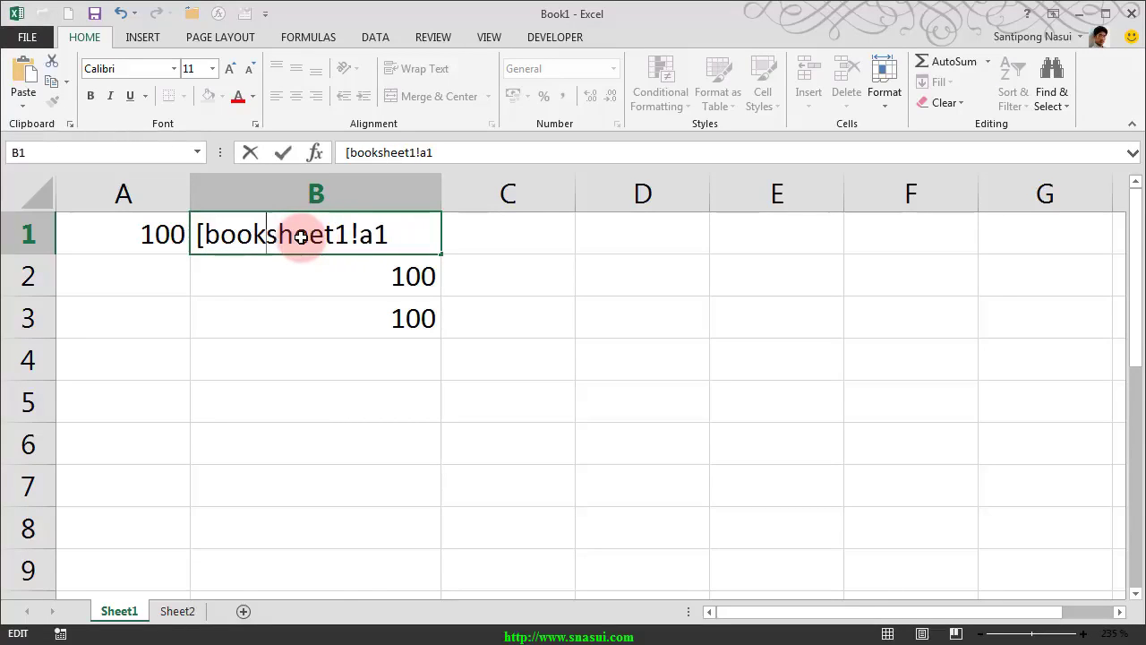
pyautogui.write(']')
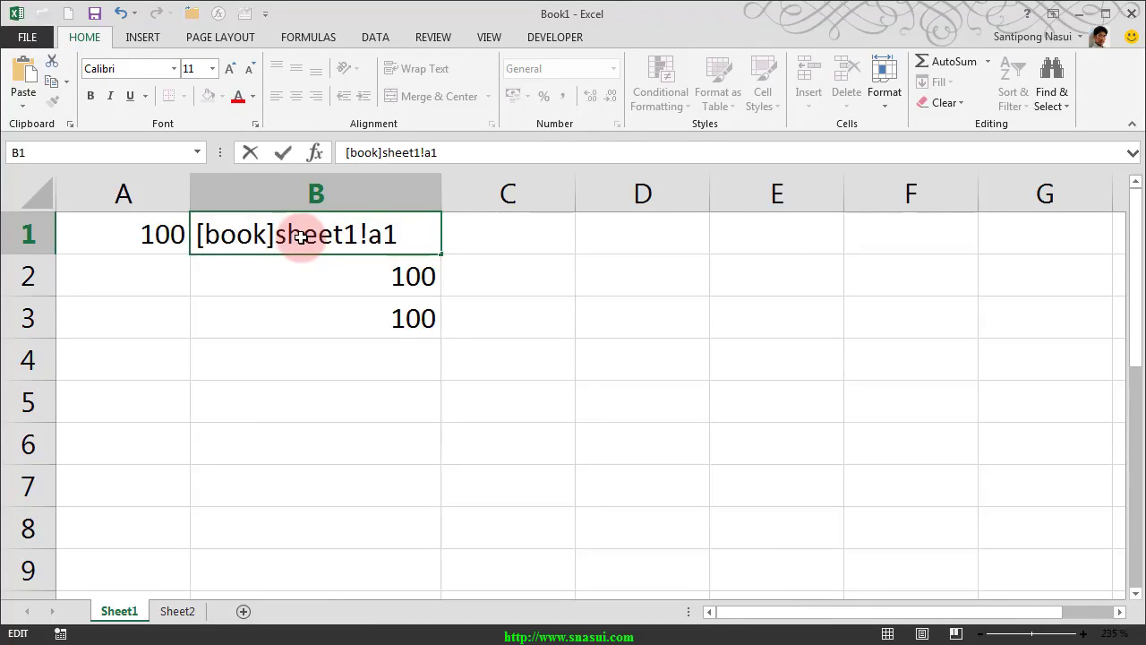
# - Try adding the .xlsx extension to the workbook name in B1's reference text and remove it again
pyautogui.write('xlsx')
pyautogui.press('BackSpace')
pyautogui.press('BackSpace')
pyautogui.press('BackSpace')
pyautogui.press('BackSpace')
pyautogui.write('.xl')
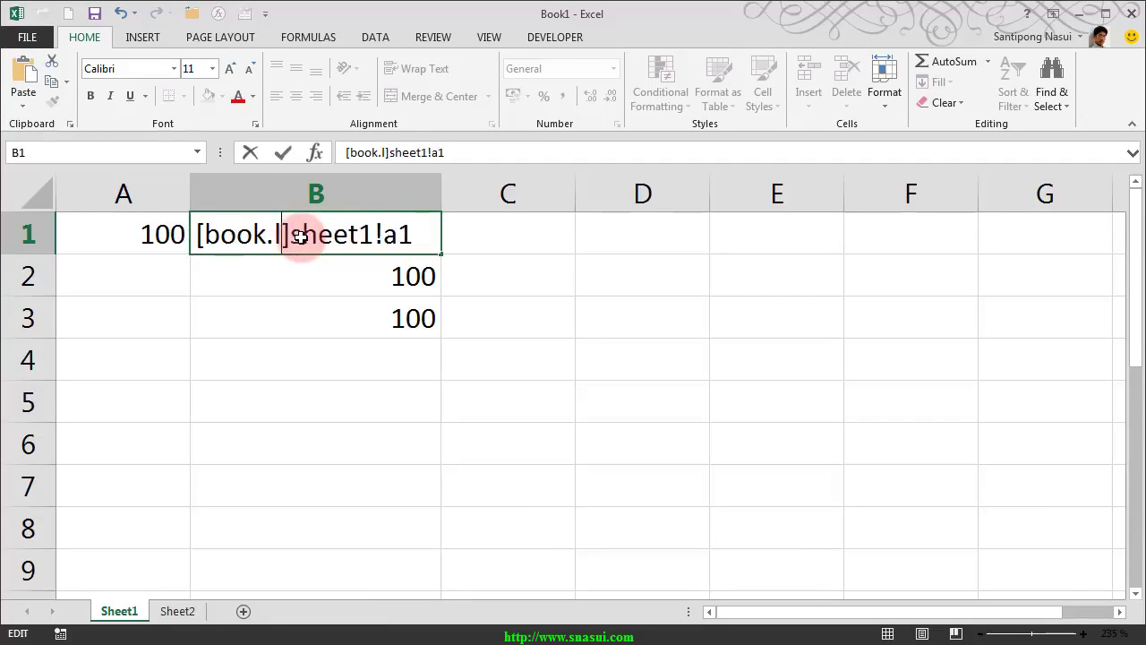
pyautogui.write('sx')
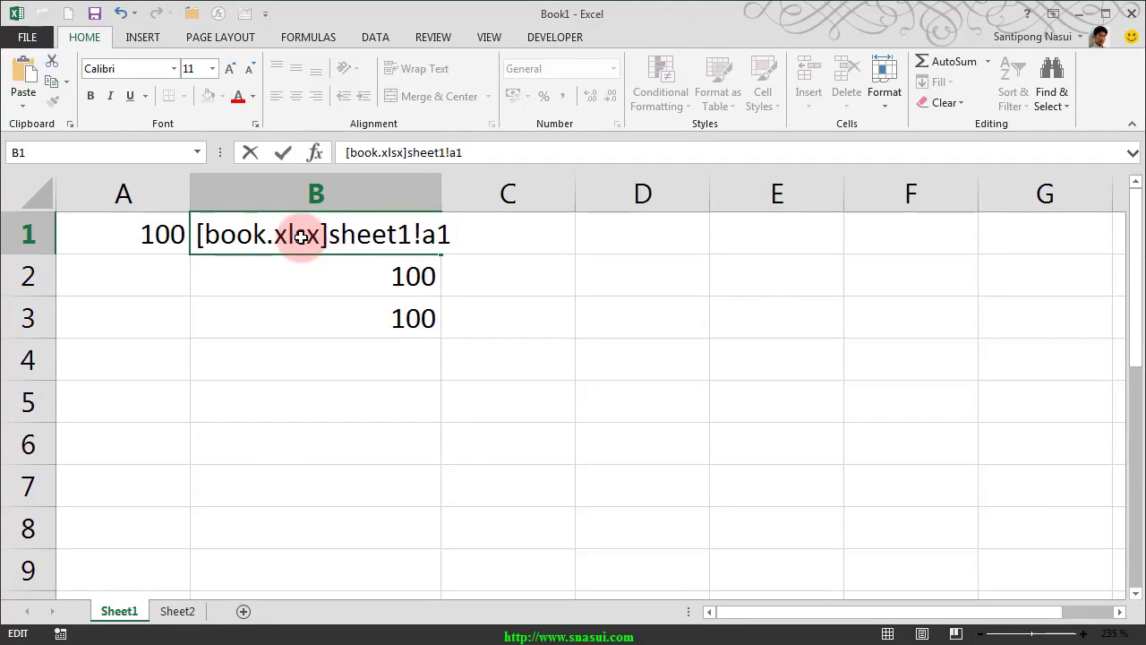
pyautogui.press('BackSpace')
pyautogui.press('BackSpace')
pyautogui.press('BackSpace')
pyautogui.press('BackSpace')
pyautogui.press('BackSpace')
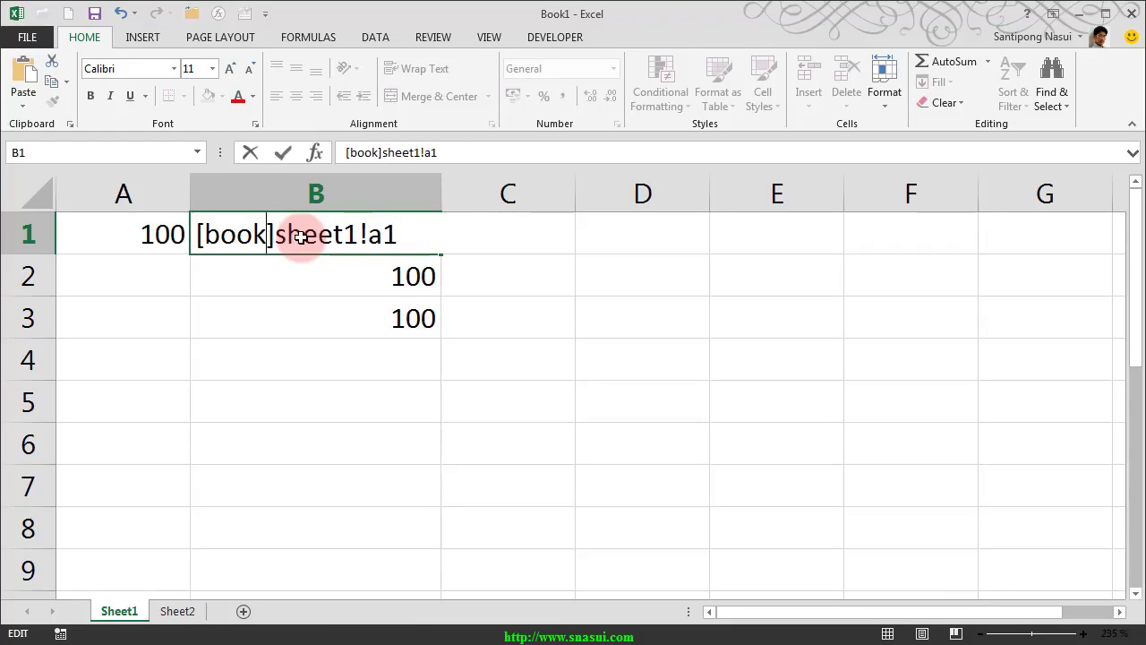
# - Correct the workbook name in cell B1 so the text reads [book1]sheet1!a1, and check cells A1 and B2
pyautogui.press('Return')
pyautogui.click(301, 236)
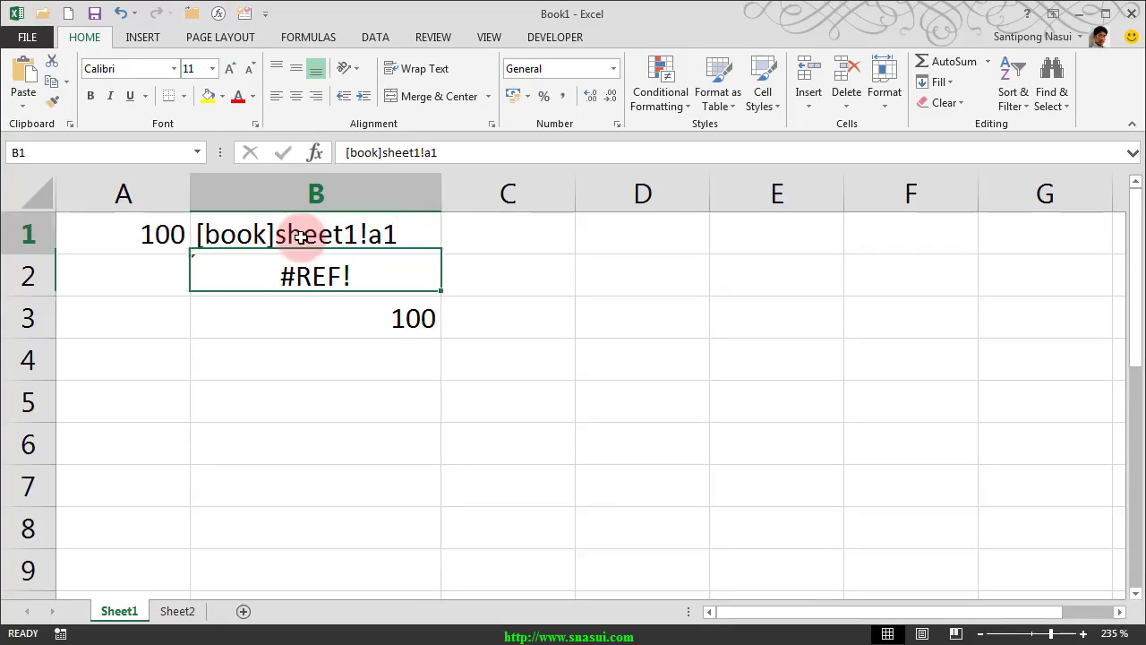
pyautogui.click(292, 198)
pyautogui.click(258, 235)
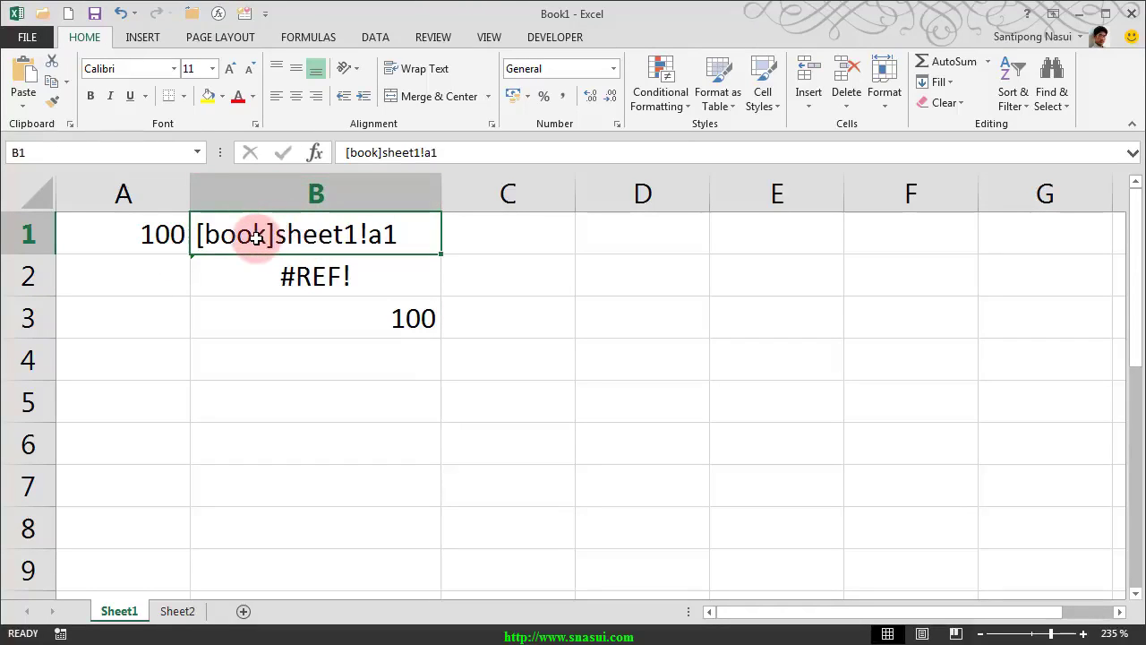
pyautogui.doubleClick(257, 236)
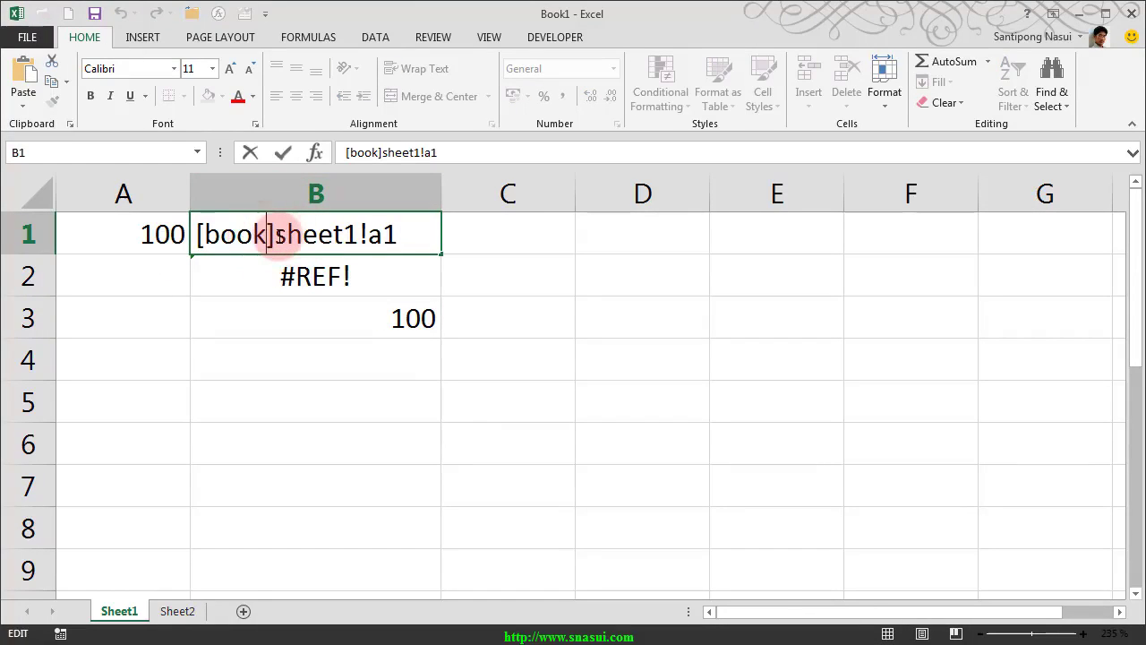
pyautogui.write('1')
pyautogui.press('Return')
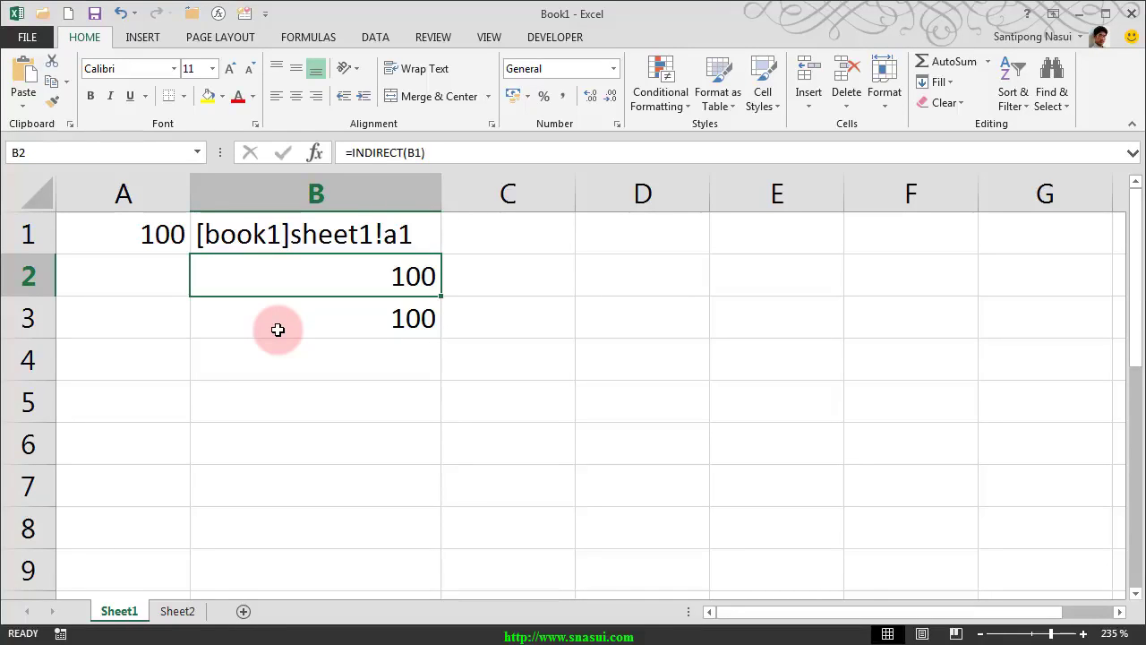
pyautogui.click(107, 238)
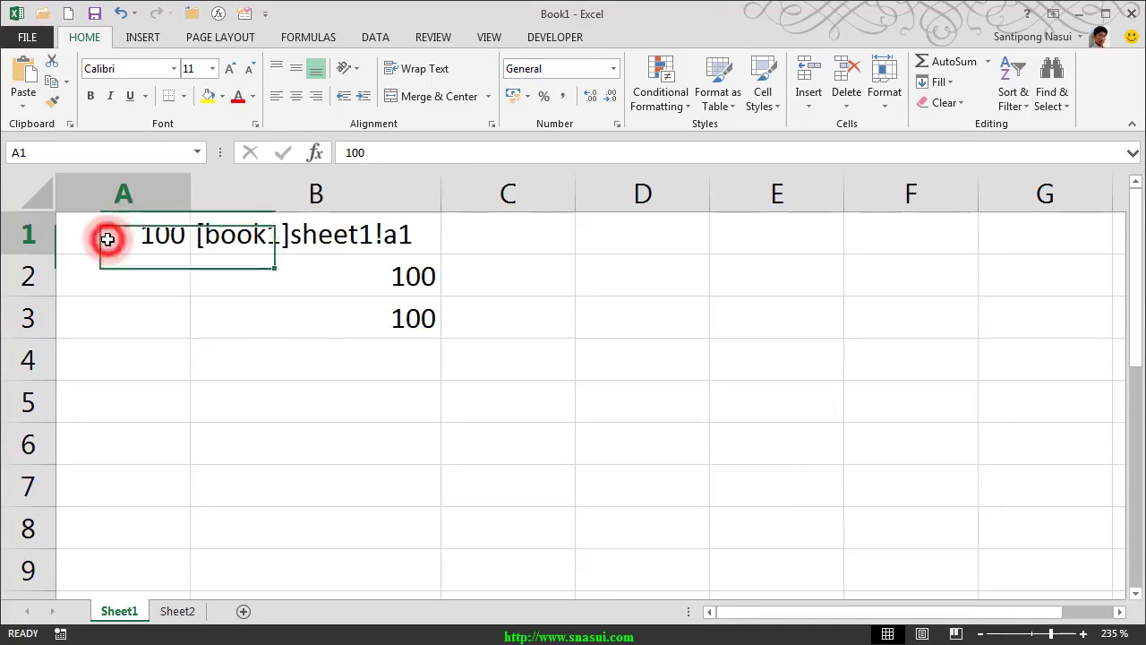
pyautogui.click(310, 286)
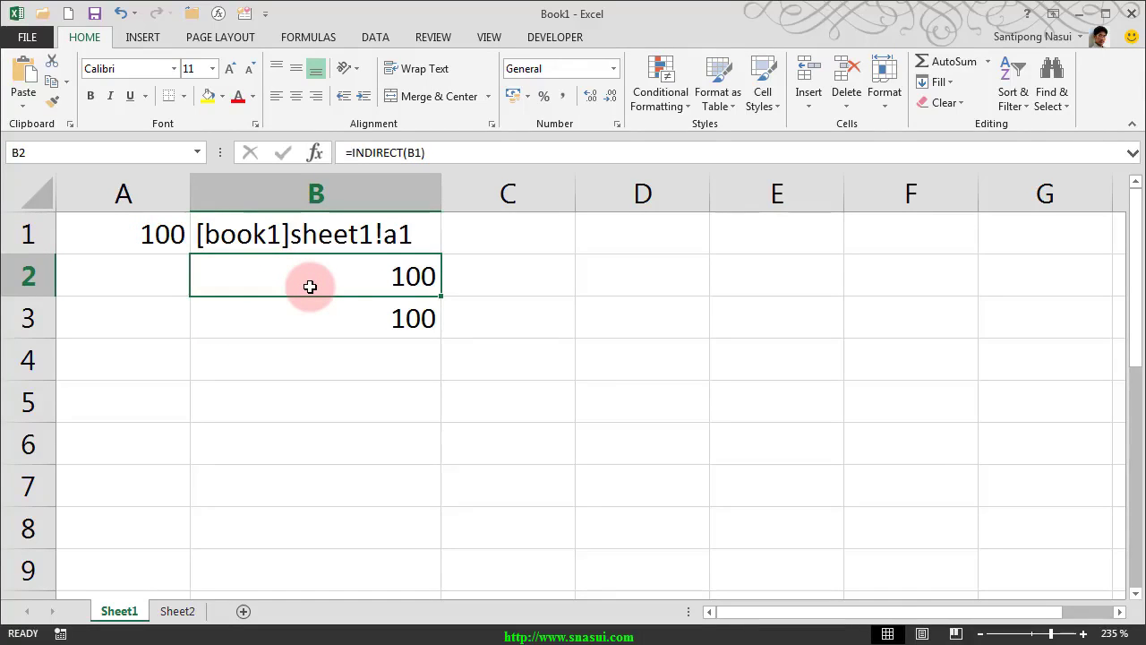
# - Delete cell A1 from the sheet, shifting the cells below up, and check the formulas in B2 and B3
pyautogui.press('Down')
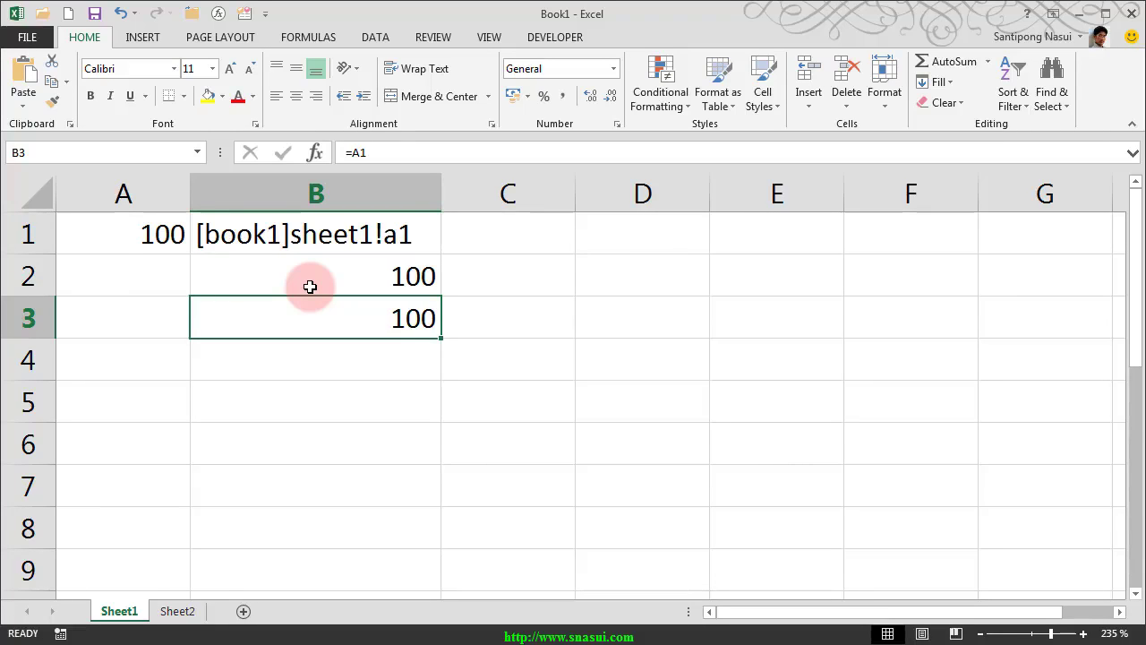
pyautogui.click(145, 234)
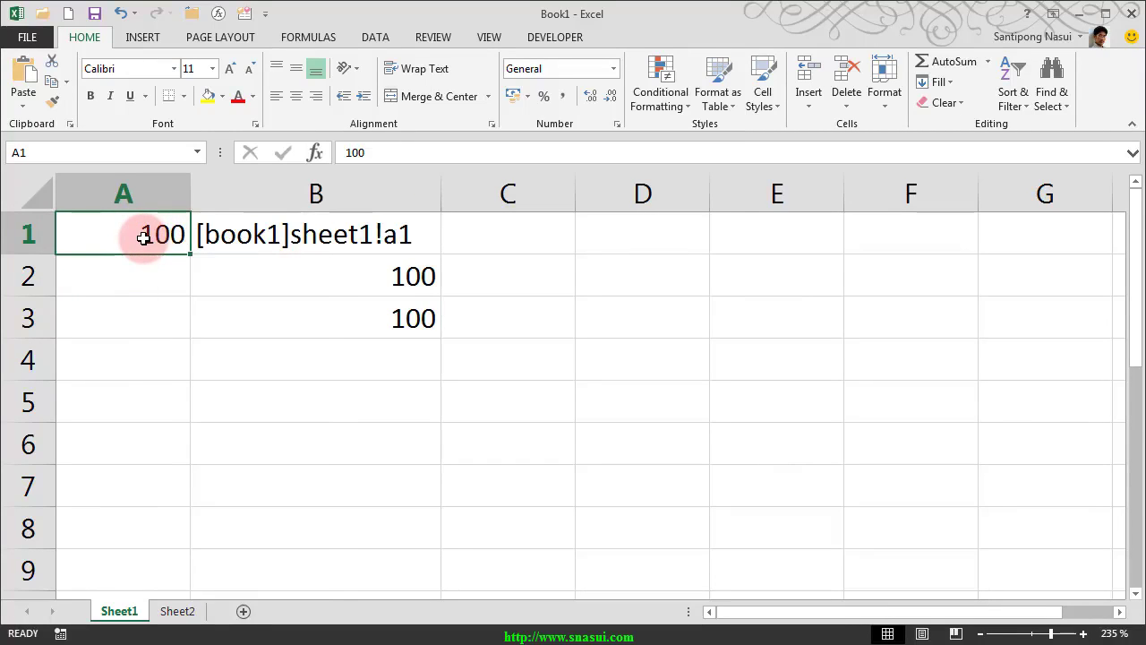
pyautogui.rightClick(143, 237)
pyautogui.click(197, 385)
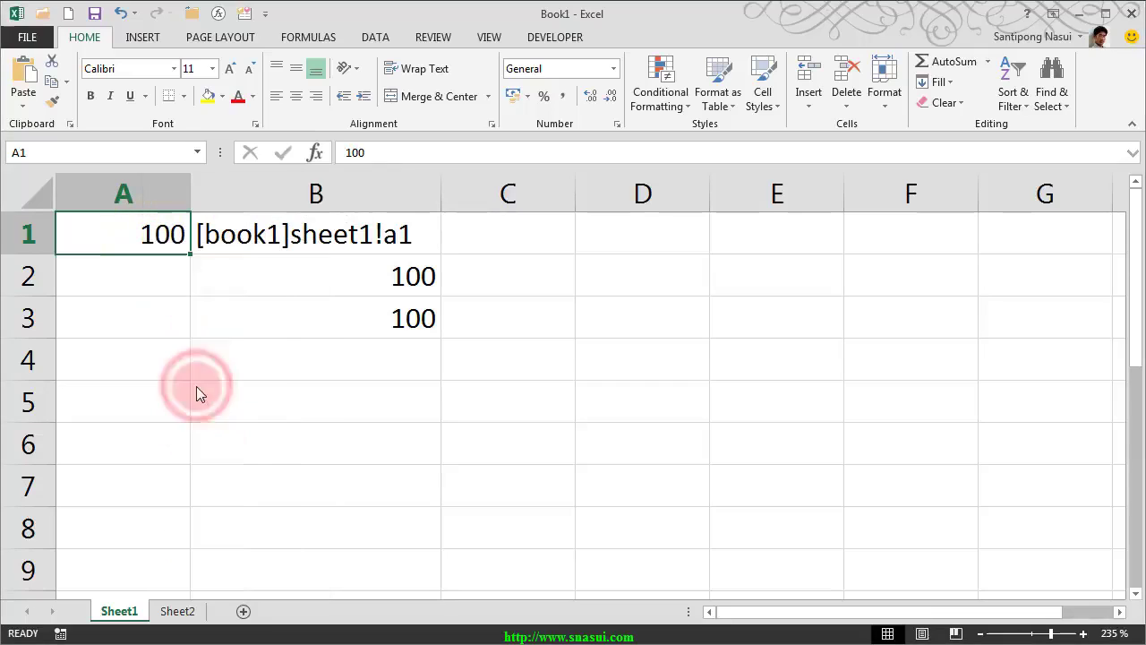
pyautogui.click(175, 370)
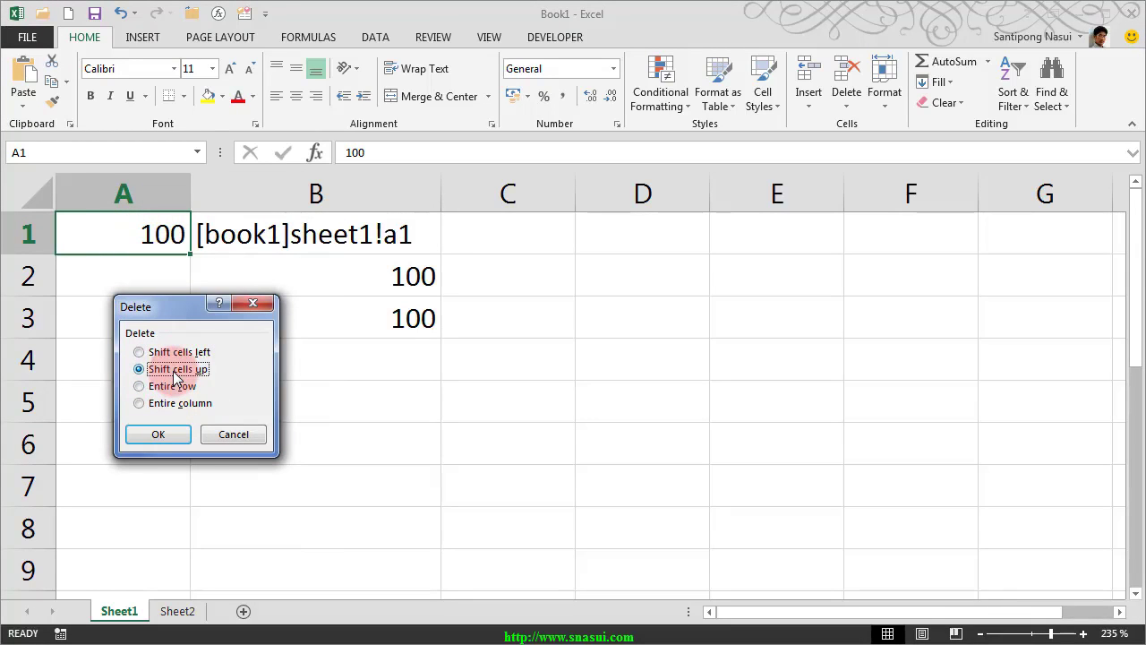
pyautogui.click(161, 436)
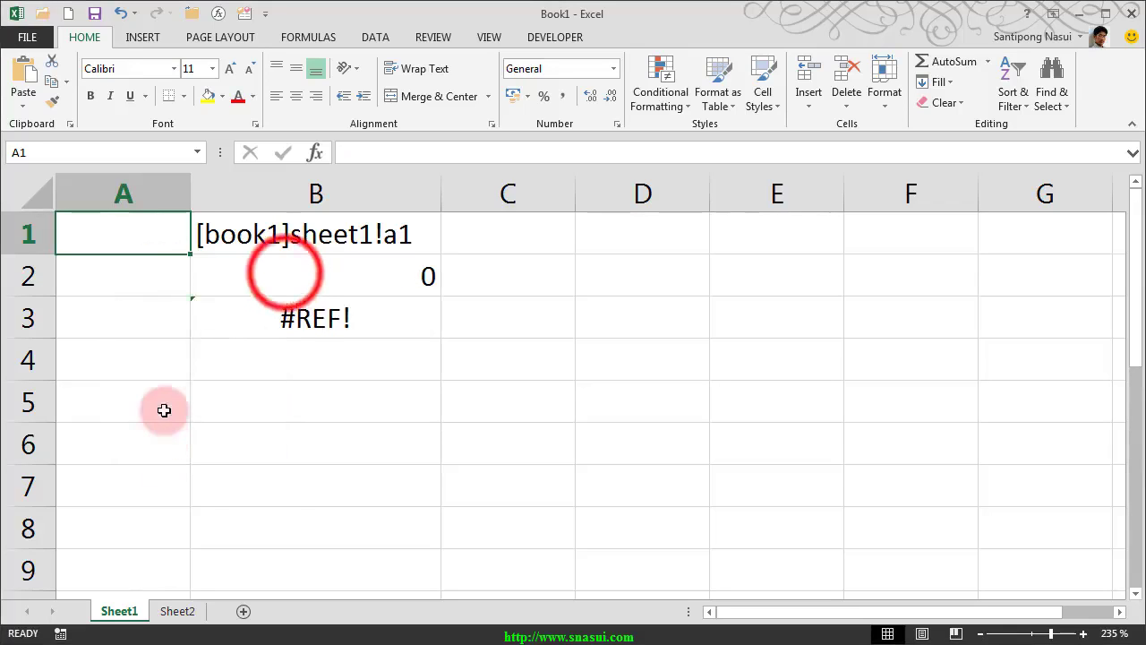
pyautogui.click(285, 276)
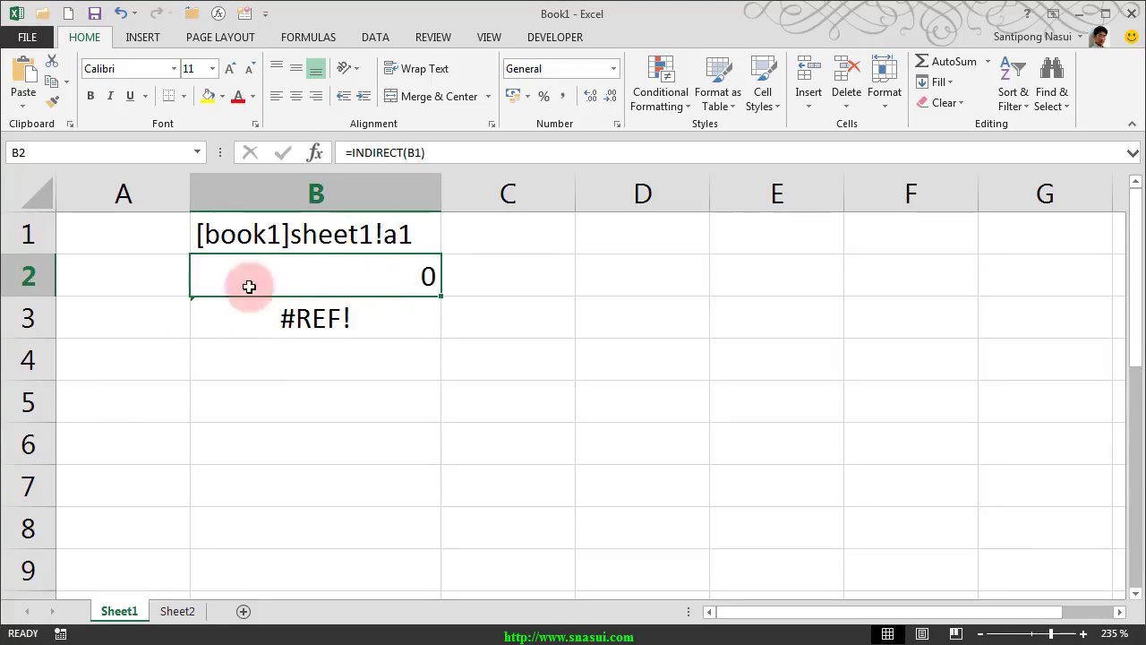
pyautogui.click(277, 324)
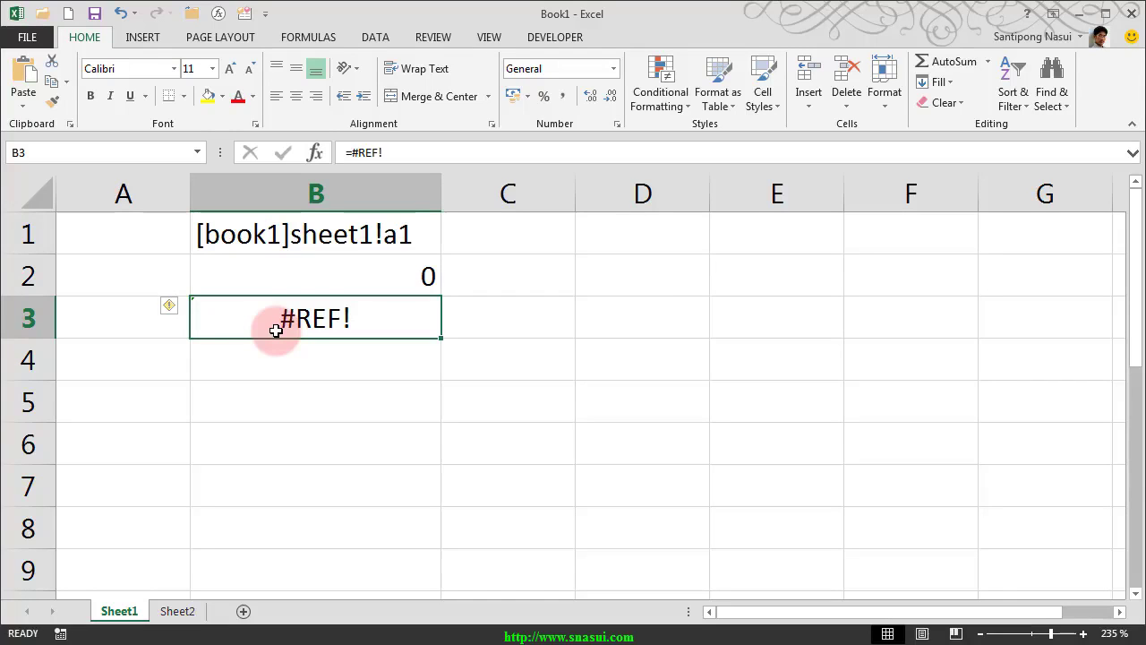
# - Evaluate the B1 argument inside B2's INDIRECT formula, cancel the edit, and review cells A1 and B2
pyautogui.click(336, 280)
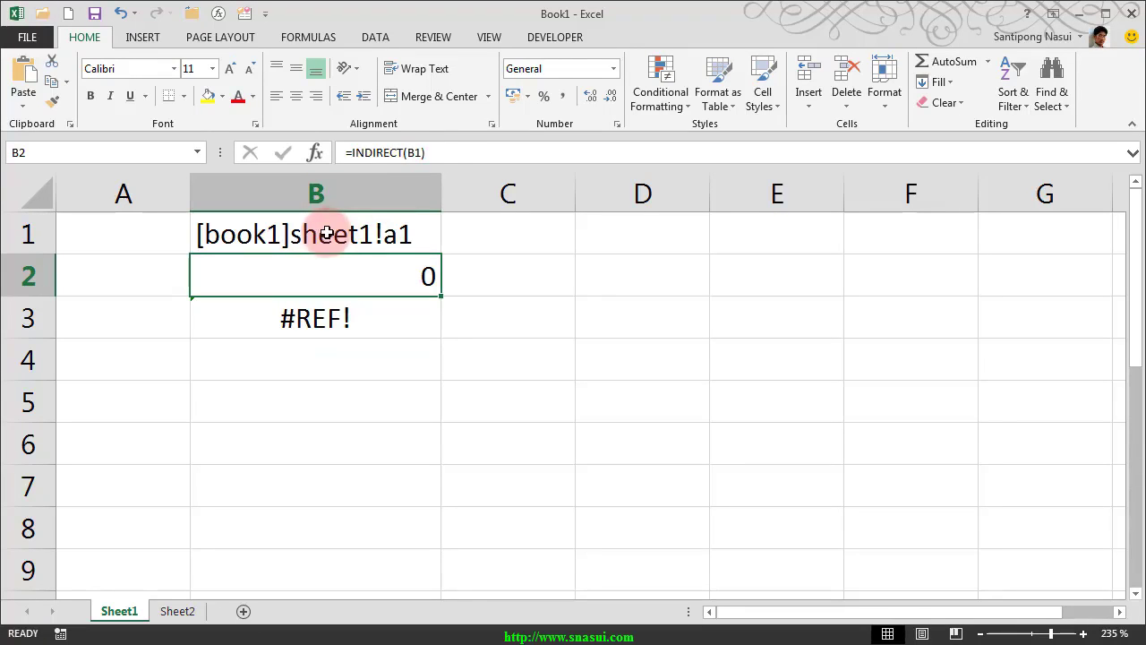
pyautogui.click(415, 159)
pyautogui.doubleClick(415, 154)
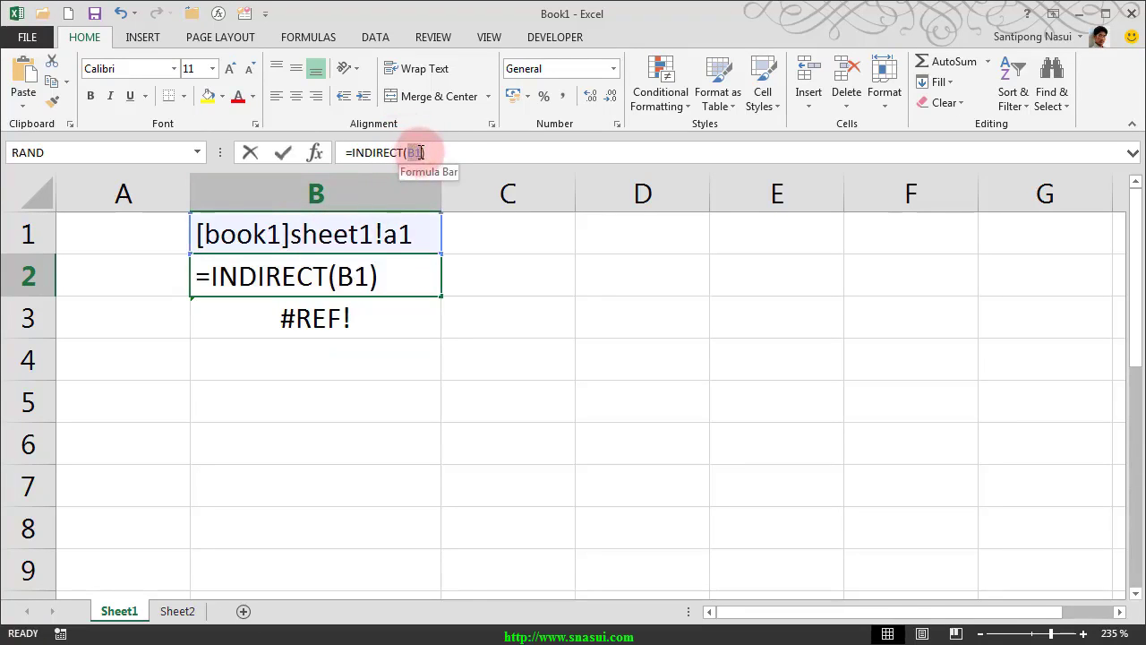
pyautogui.click(433, 232)
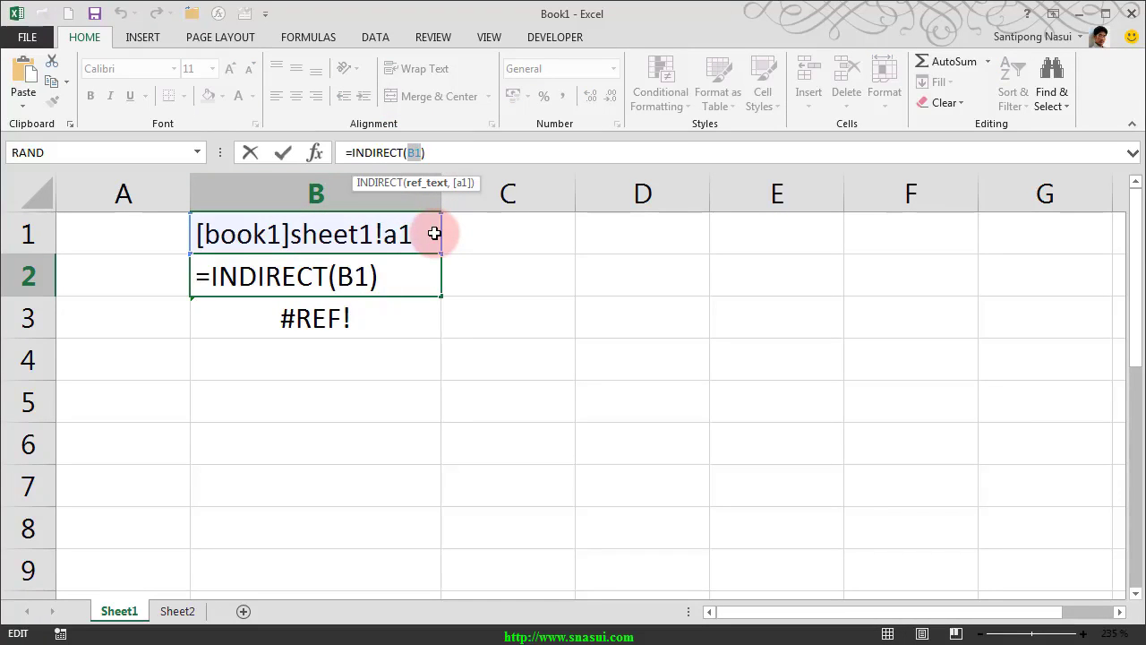
pyautogui.press('F9')
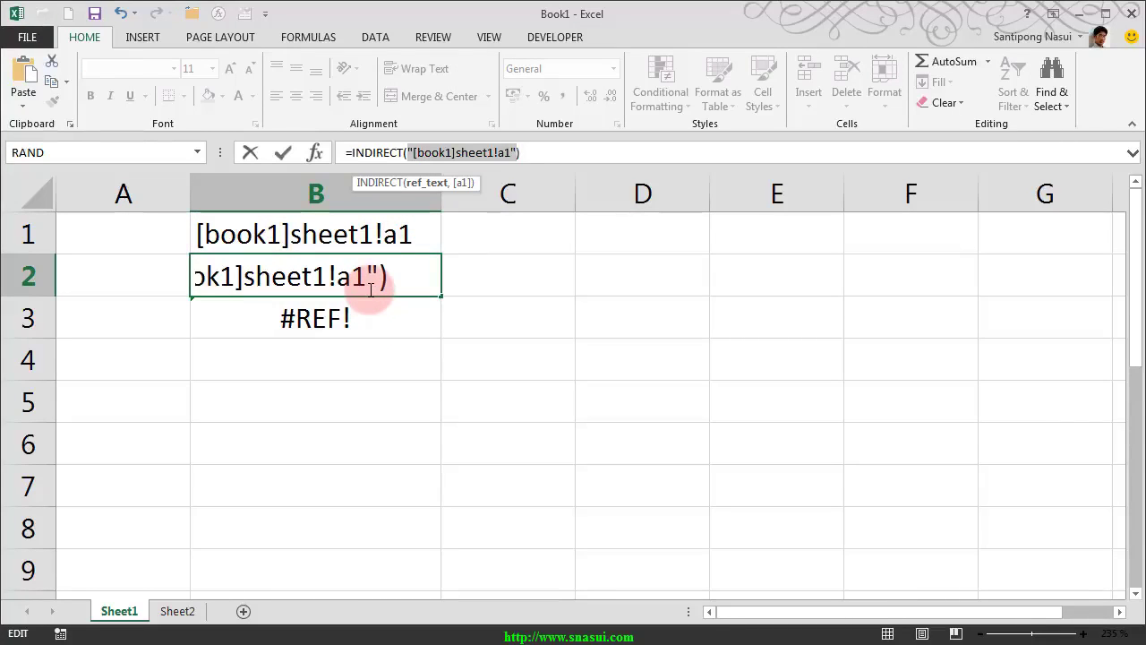
pyautogui.press('Escape')
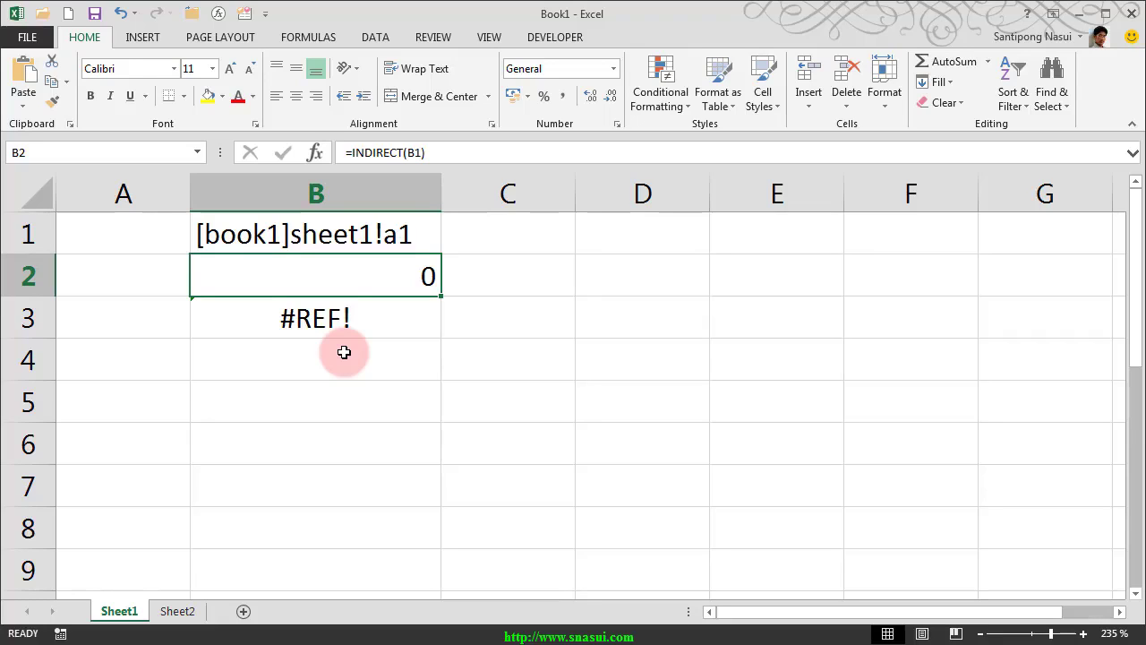
pyautogui.hotkey('ctrl', 'Home')
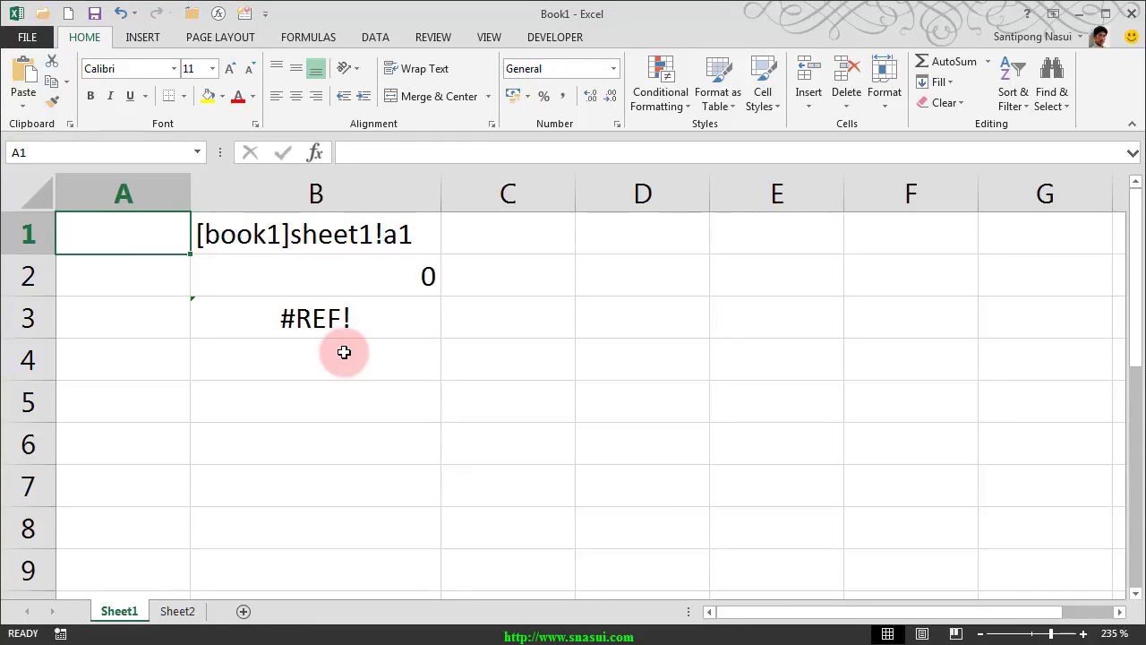
pyautogui.click(382, 281)
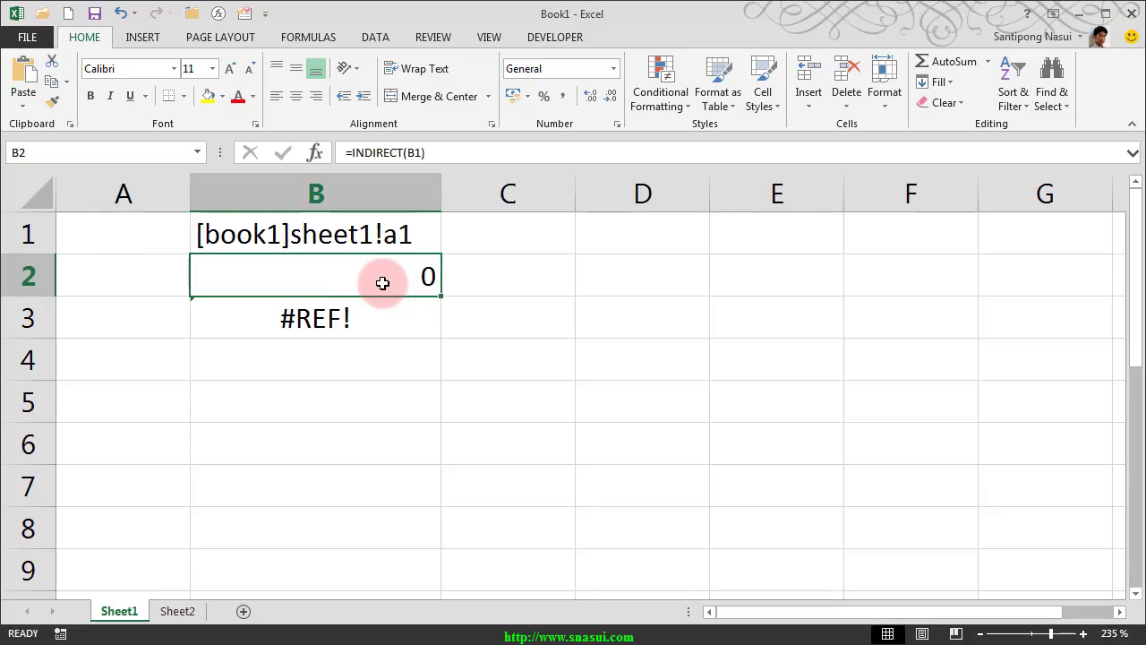